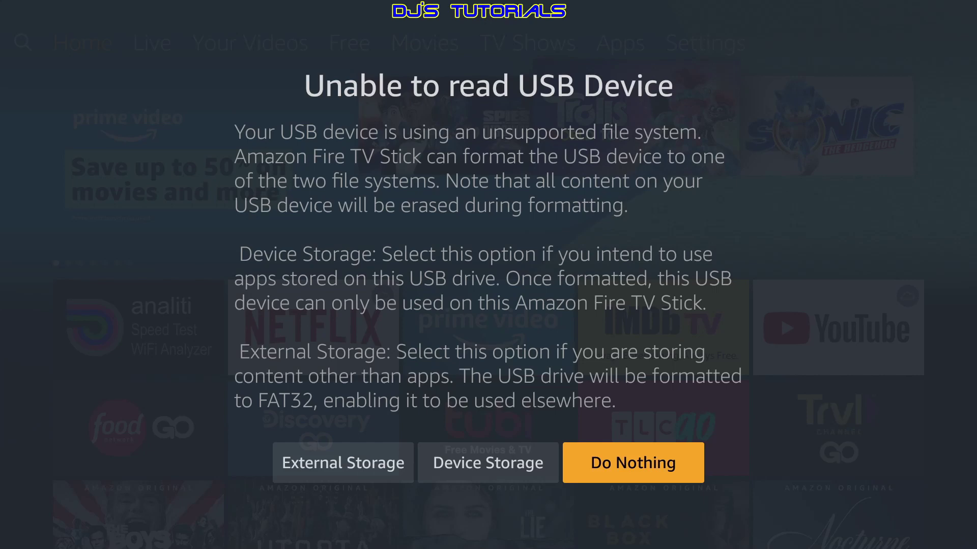
# In the Unable to read USB Device dialog, choose Device Storage to format the drive for apps.
pyautogui.press('Left')
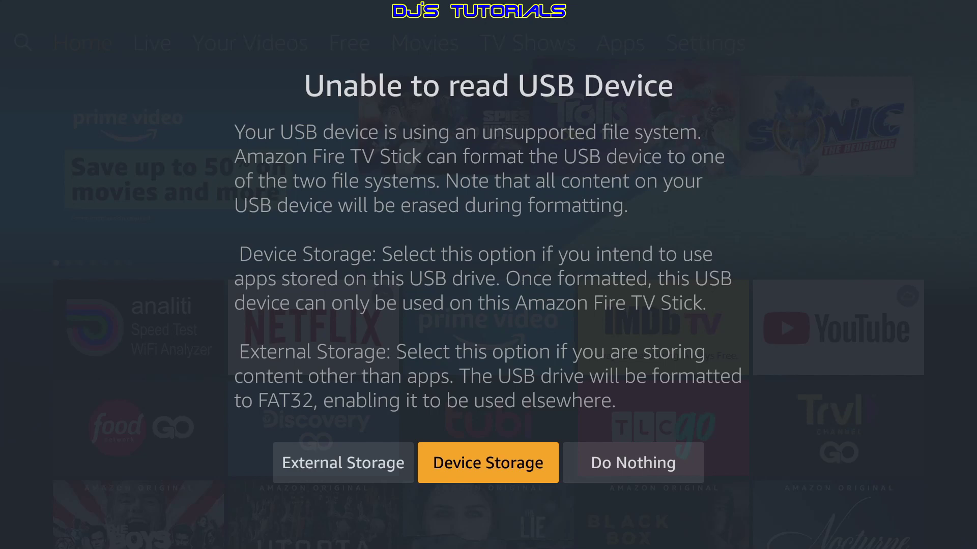
pyautogui.press('Left')
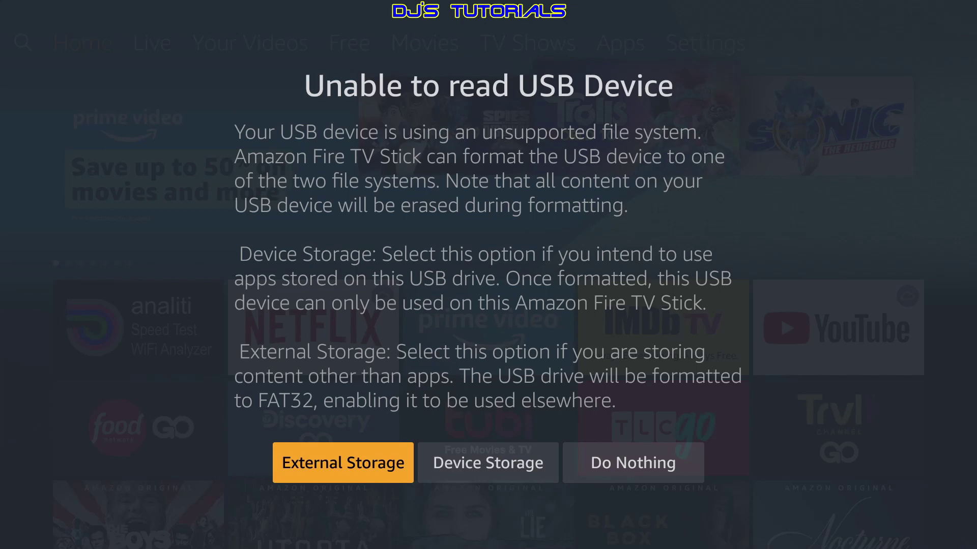
pyautogui.click(488, 463)
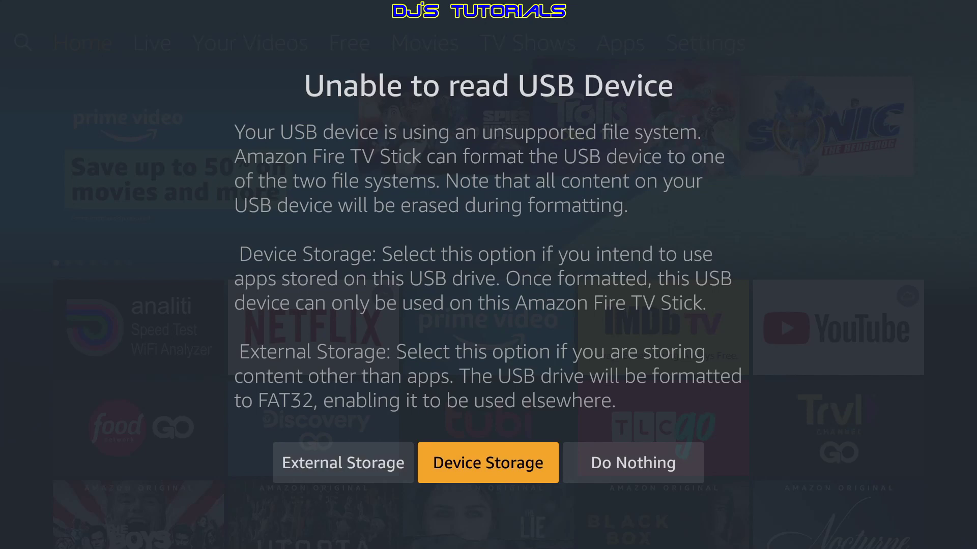
# Confirm Yes to erase the USB drive, then acknowledge Formatting Complete with OK.
pyautogui.press('Return')
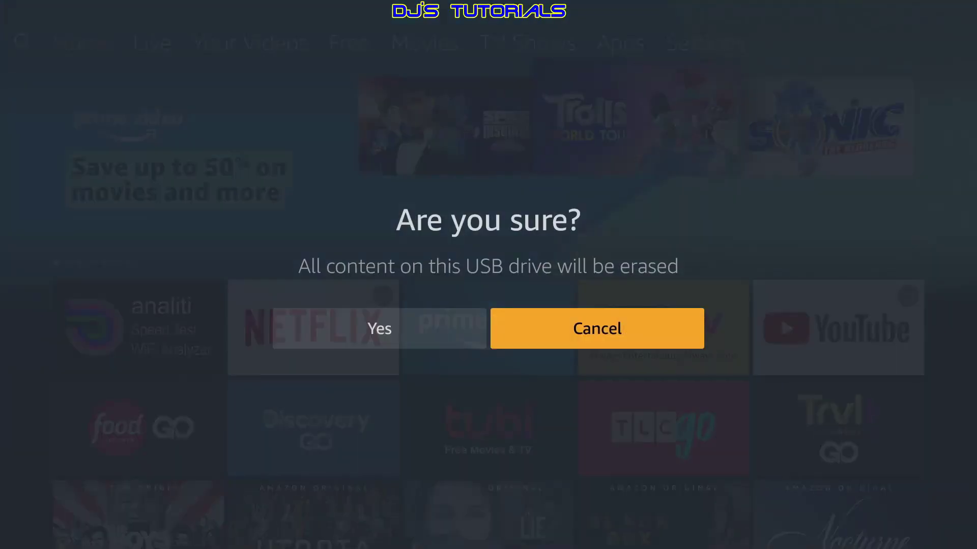
pyautogui.press('Left')
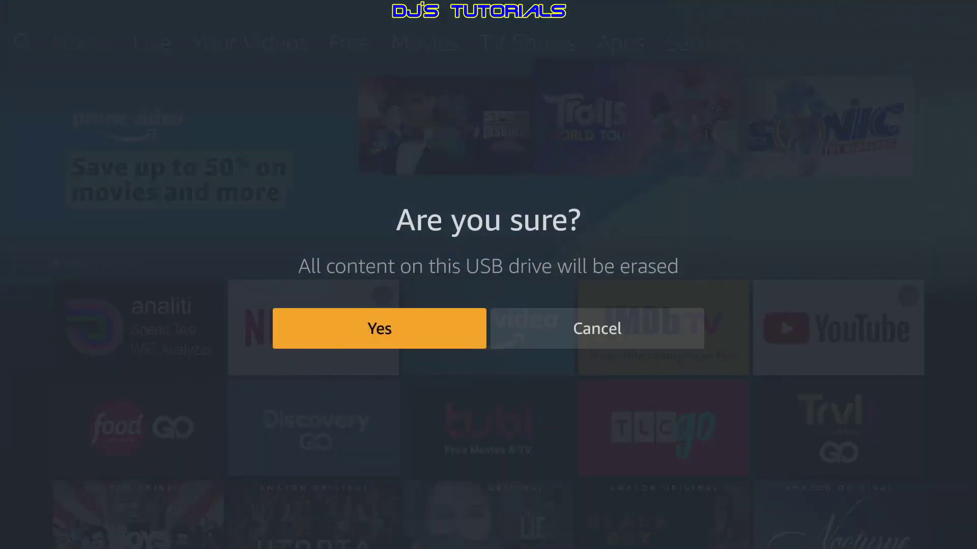
pyautogui.press('Return')
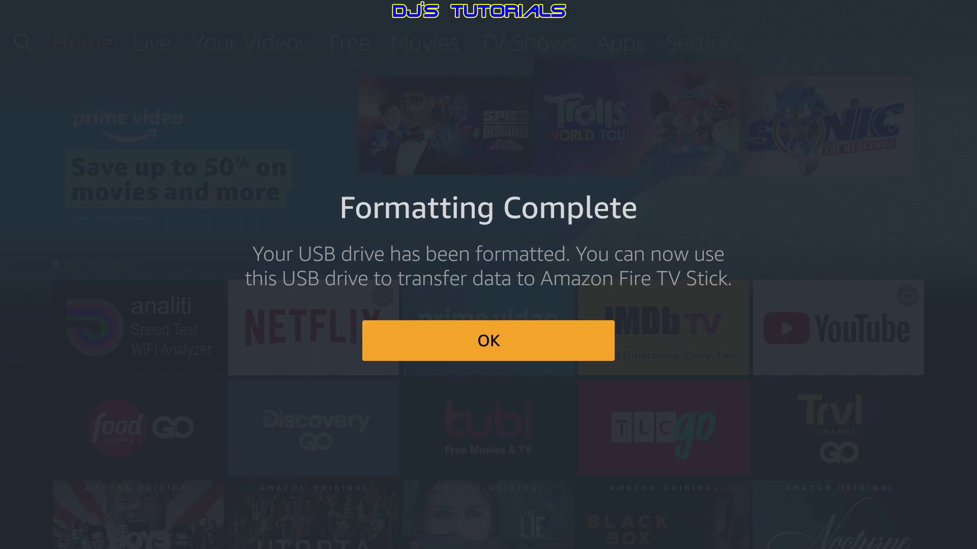
pyautogui.press('Return')
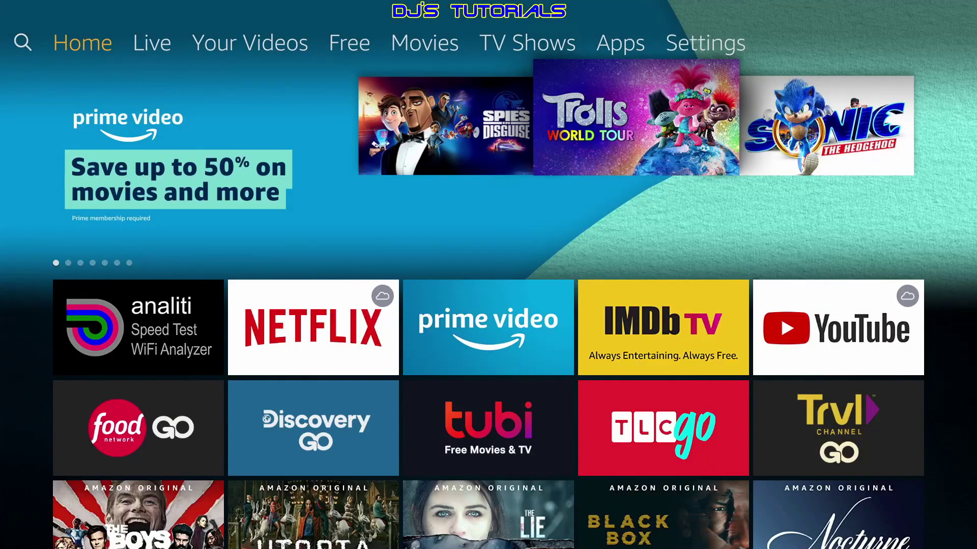
pyautogui.press('Right')
pyautogui.press('Right')
pyautogui.press('Right')
pyautogui.press('Right')
pyautogui.press('Right')
pyautogui.press('Right')
pyautogui.press('Right')
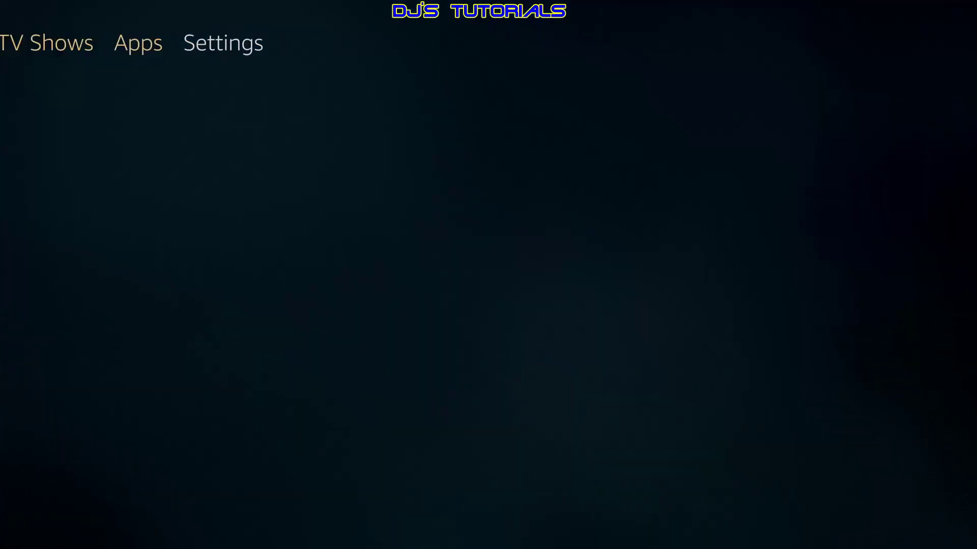
pyautogui.press('Down')
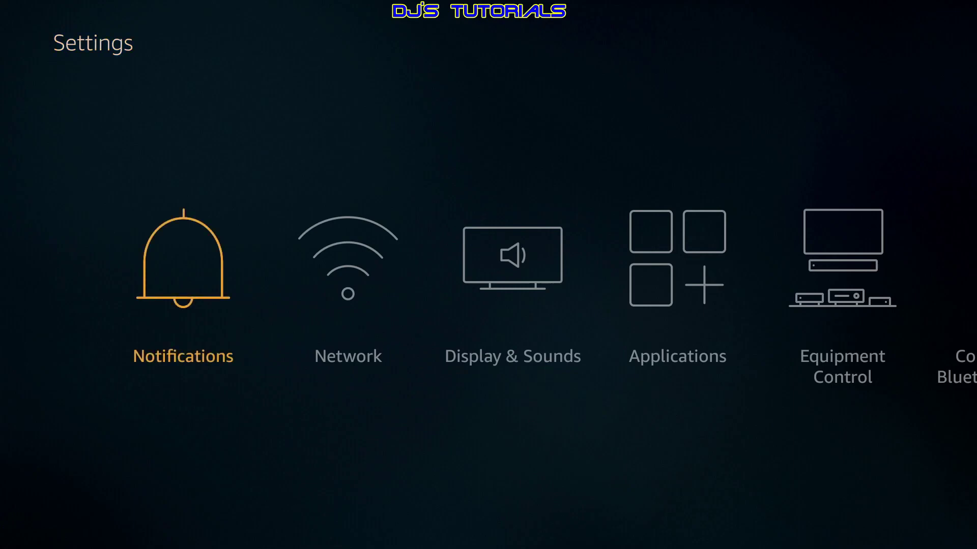
pyautogui.press('Right')
pyautogui.press('Right')
pyautogui.press('Right')
pyautogui.press('Right')
pyautogui.press('Right')
pyautogui.press('Right')
pyautogui.press('Right')
pyautogui.press('Right')
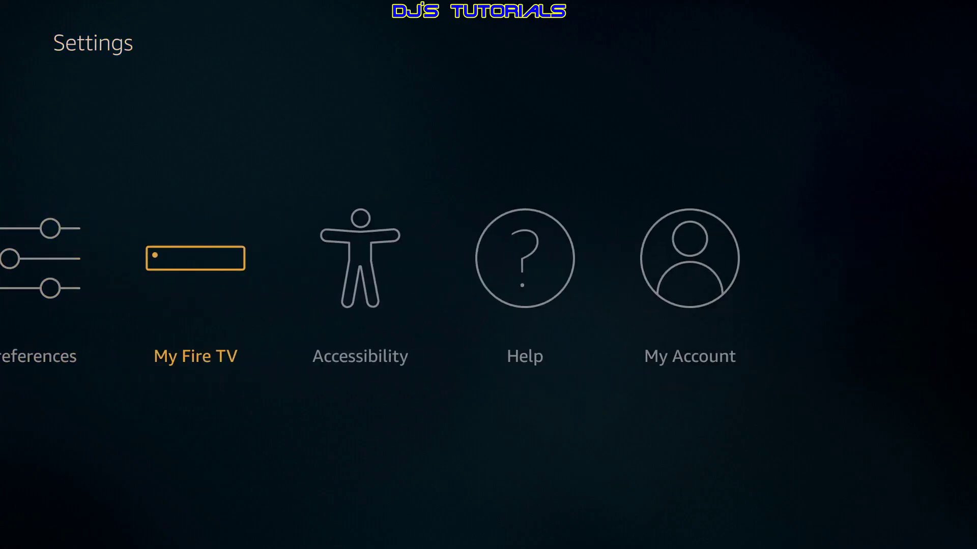
pyautogui.press('Return')
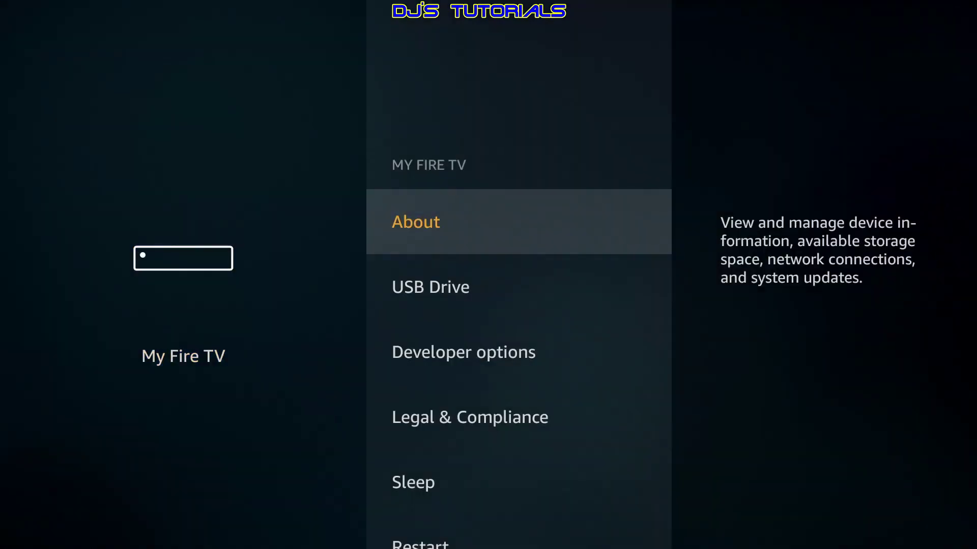
pyautogui.press('Down')
pyautogui.press('Down')
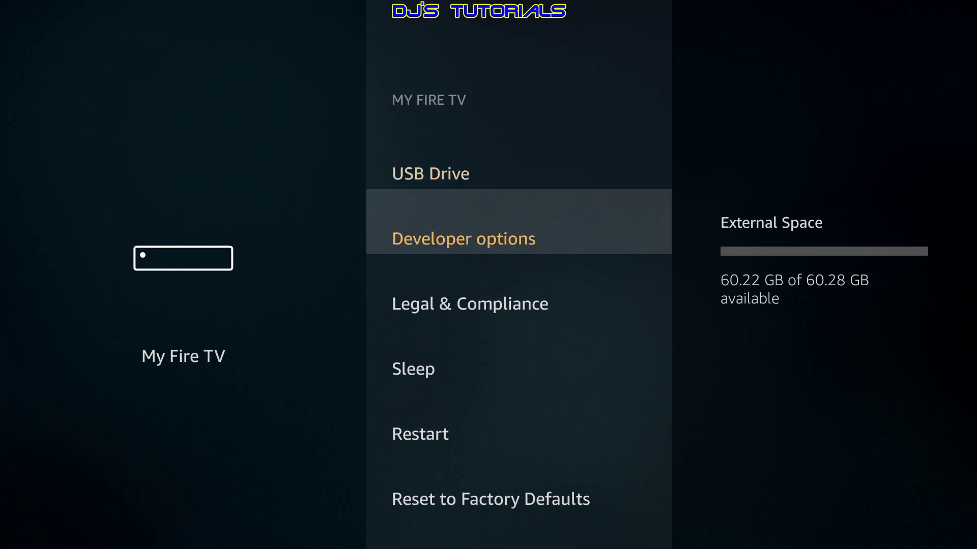
pyautogui.press('Up')
pyautogui.press('Return')
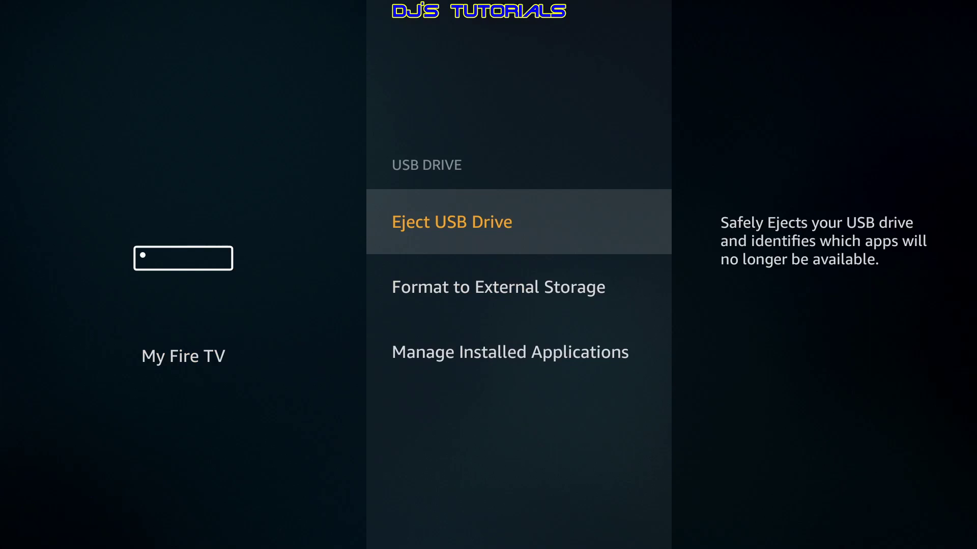
pyautogui.press('Down')
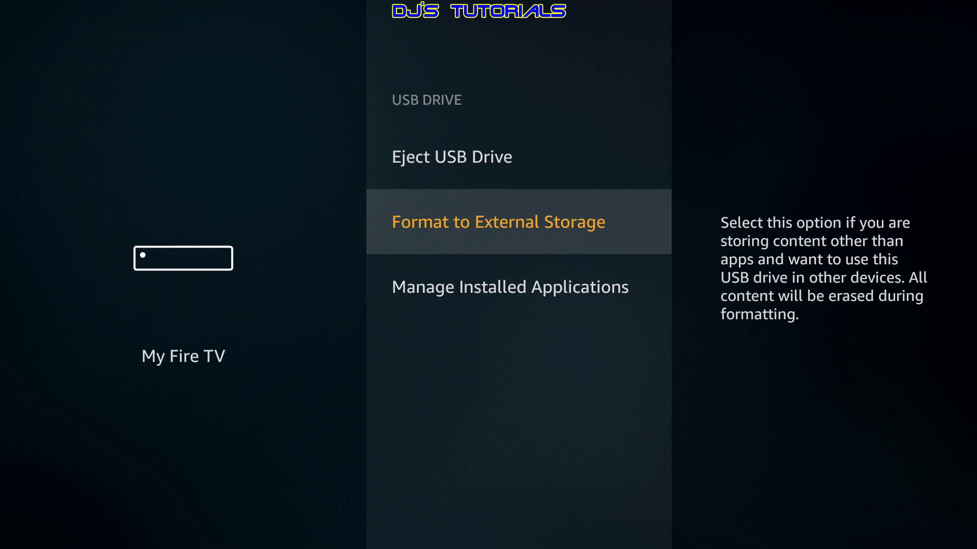
pyautogui.press('Down')
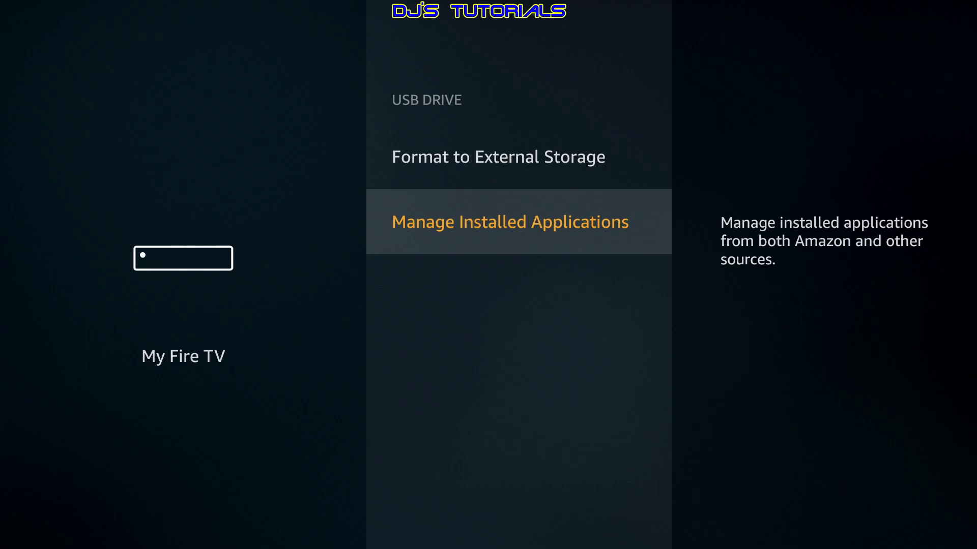
pyautogui.press('Return')
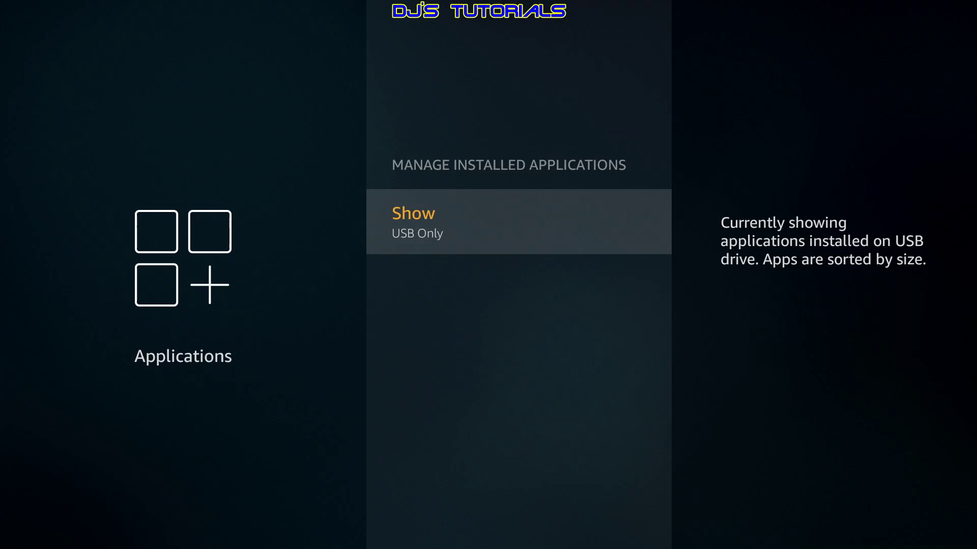
pyautogui.press('Home')
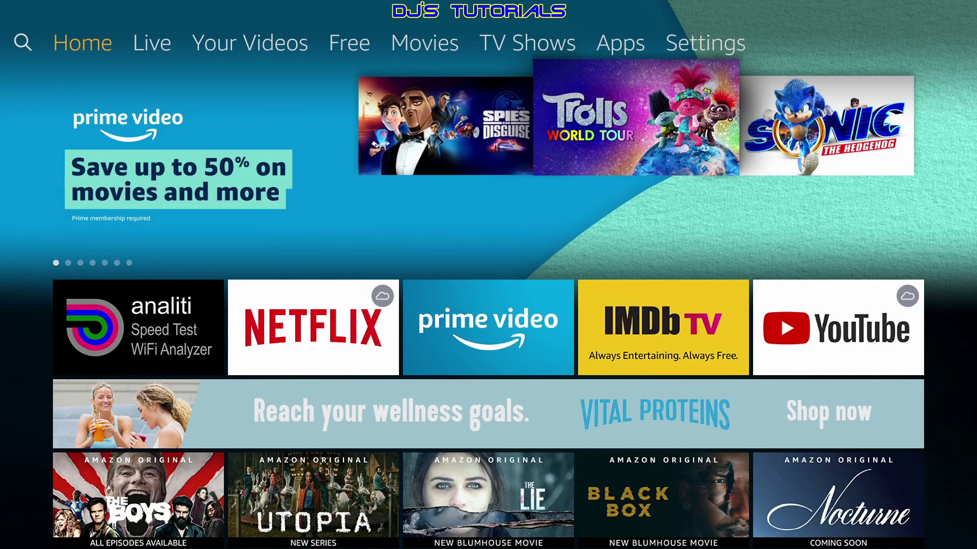
# Format the USB drive to External Storage under Settings > My Fire TV > USB Drive.
pyautogui.press('Right')
pyautogui.press('Right')
pyautogui.press('Right')
pyautogui.press('Right')
pyautogui.press('Right')
pyautogui.press('Right')
pyautogui.press('Right')
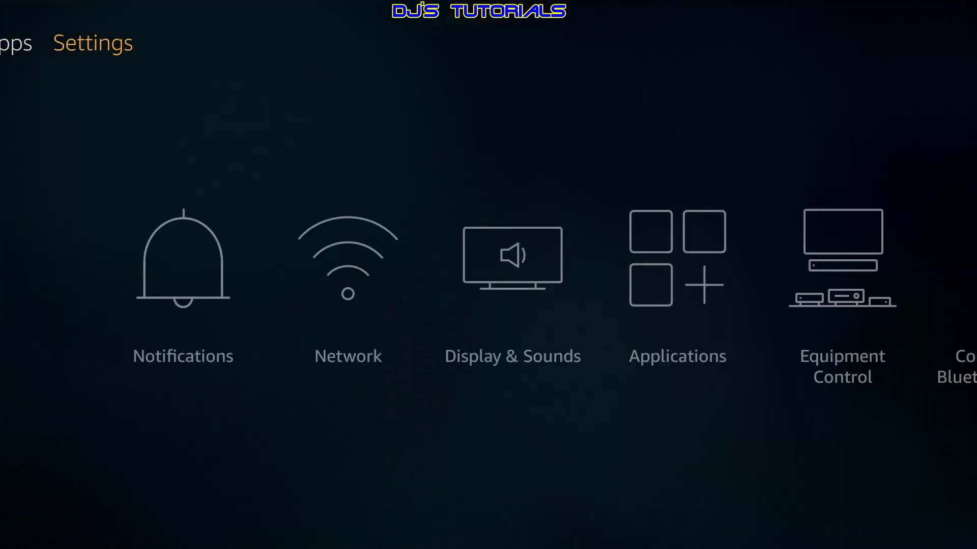
pyautogui.press('Down')
pyautogui.press('Right')
pyautogui.press('Right')
pyautogui.press('Right')
pyautogui.press('Right')
pyautogui.press('Right')
pyautogui.press('Right')
pyautogui.press('Right')
pyautogui.press('Right')
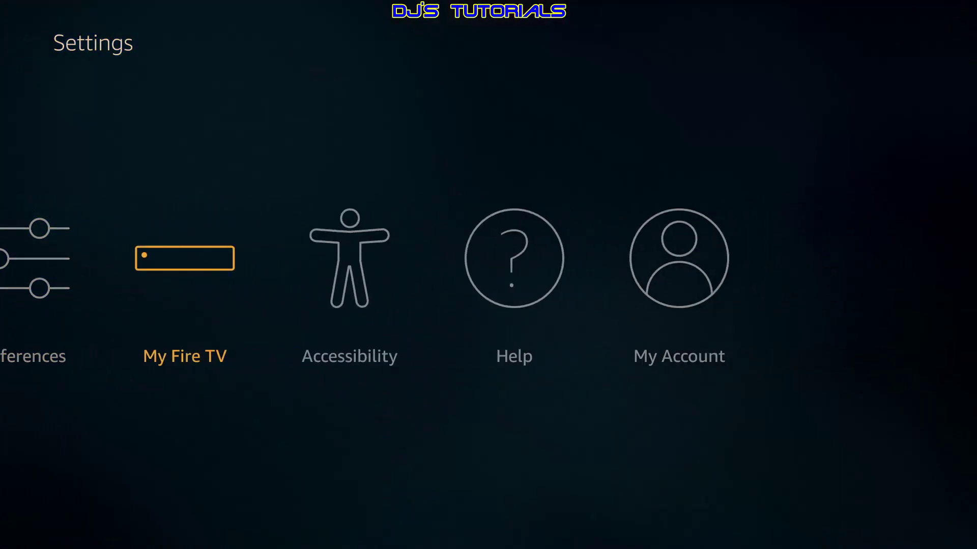
pyautogui.press('Return')
pyautogui.press('Down')
pyautogui.press('Return')
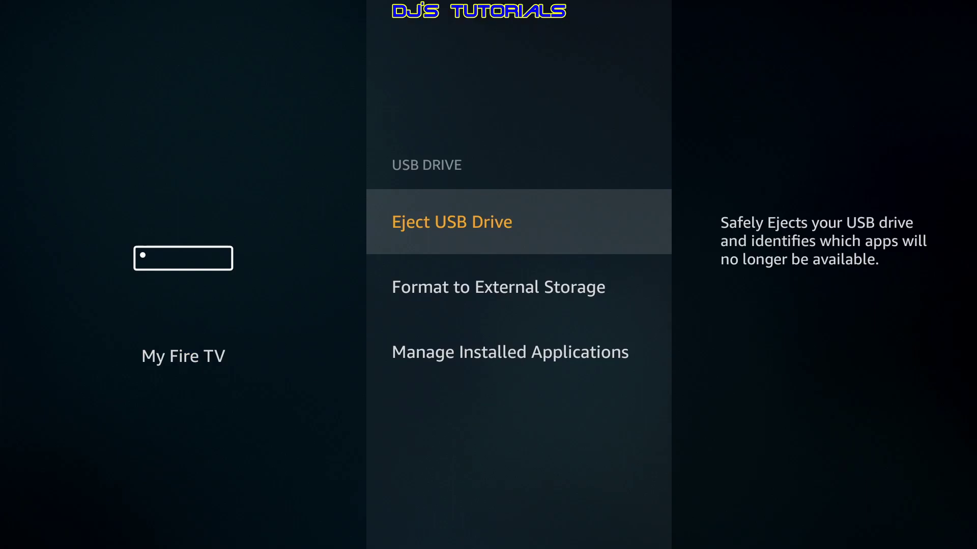
pyautogui.press('Down')
pyautogui.press('Return')
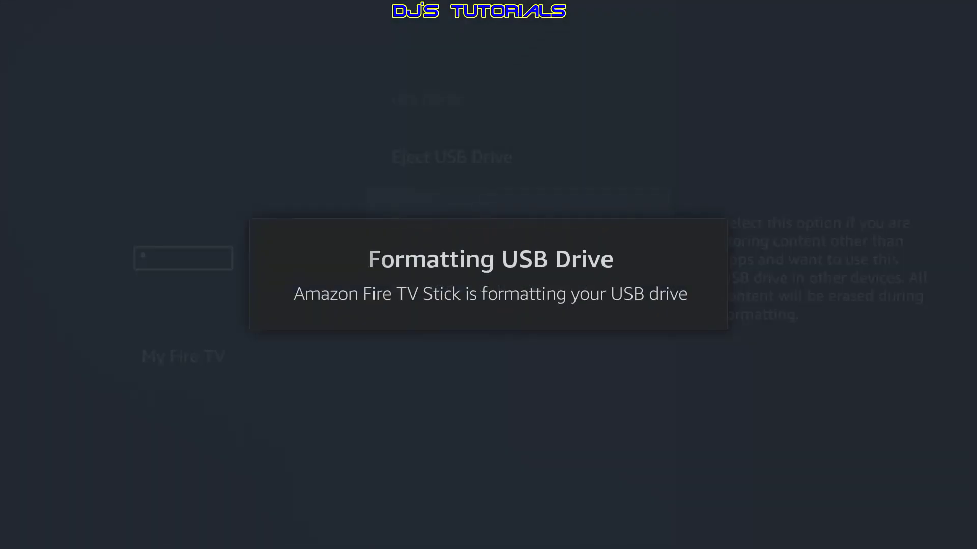
# Eject the USB drive from the USB Drive settings and return to the home screen.
pyautogui.press('Escape')
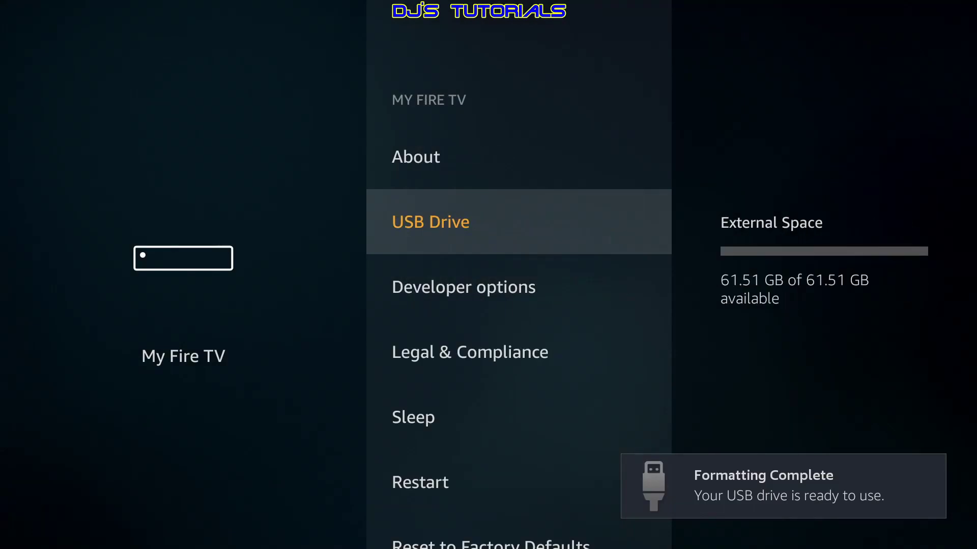
pyautogui.press('Return')
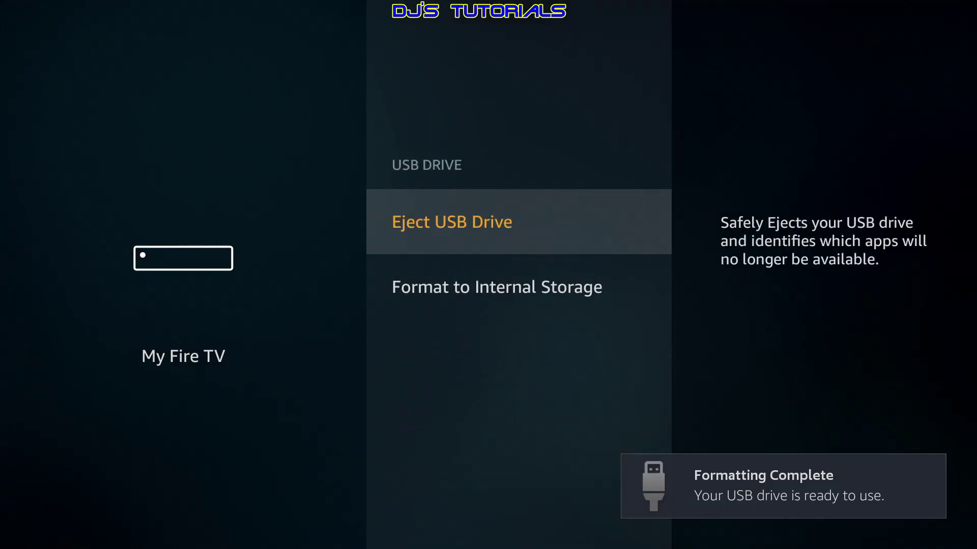
pyautogui.press('Return')
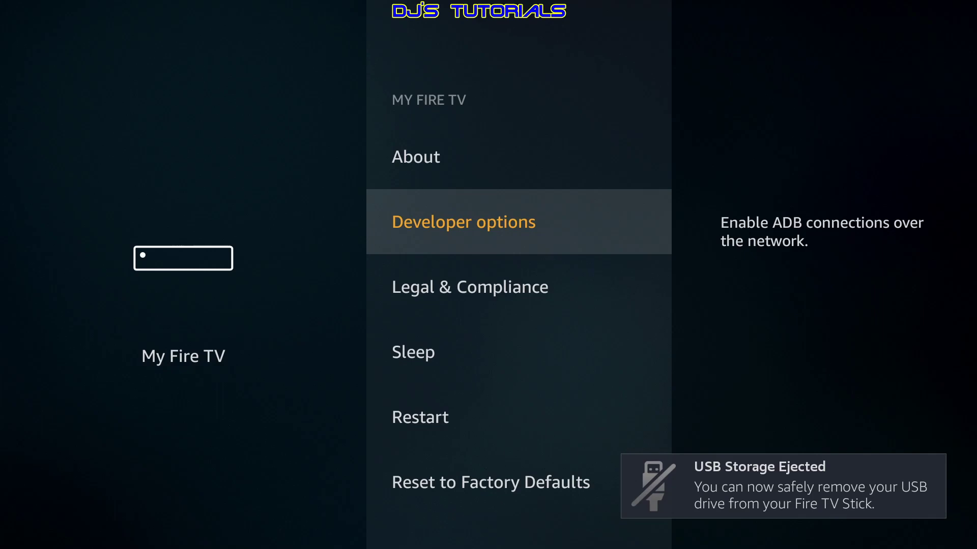
pyautogui.press('Home')
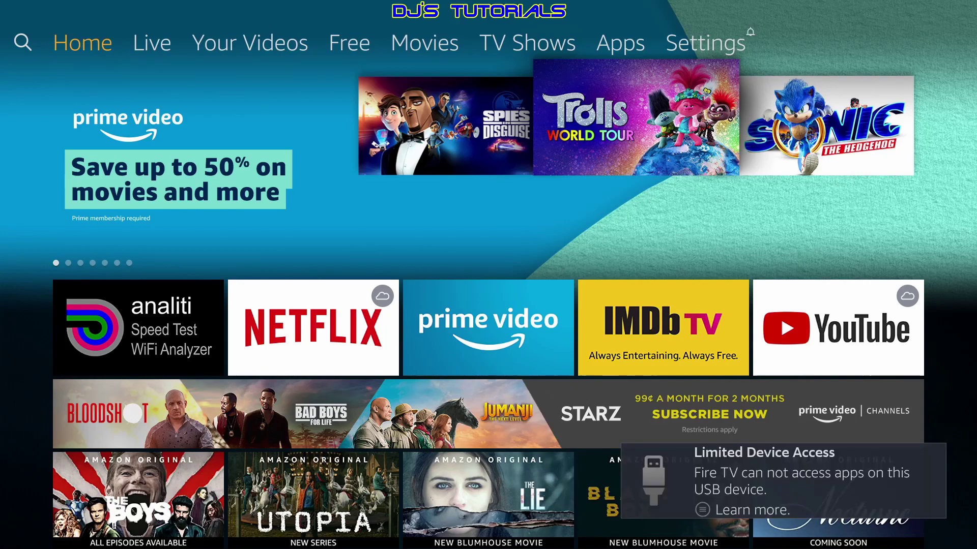
# Dismiss the USB format prompt and open the My Fire TV settings.
pyautogui.press('Menu')
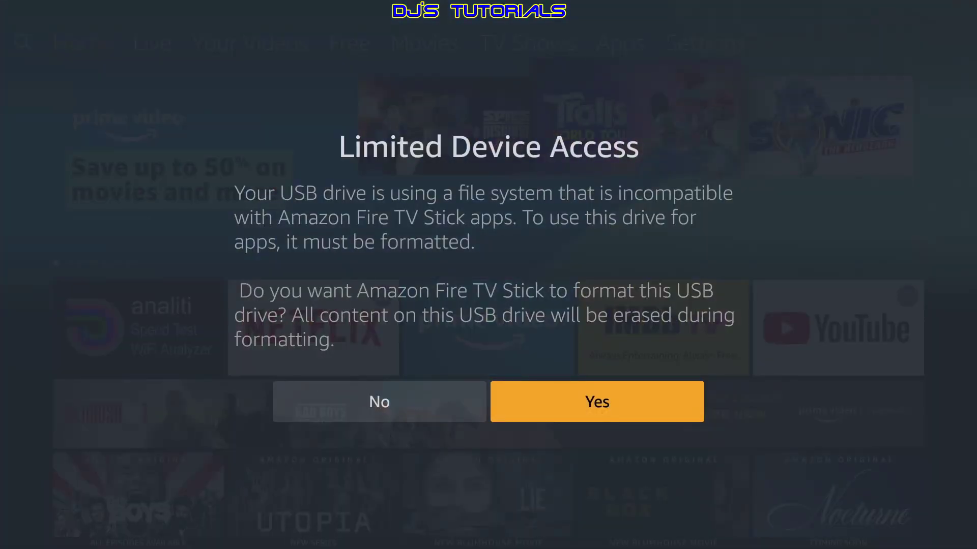
pyautogui.press('Escape')
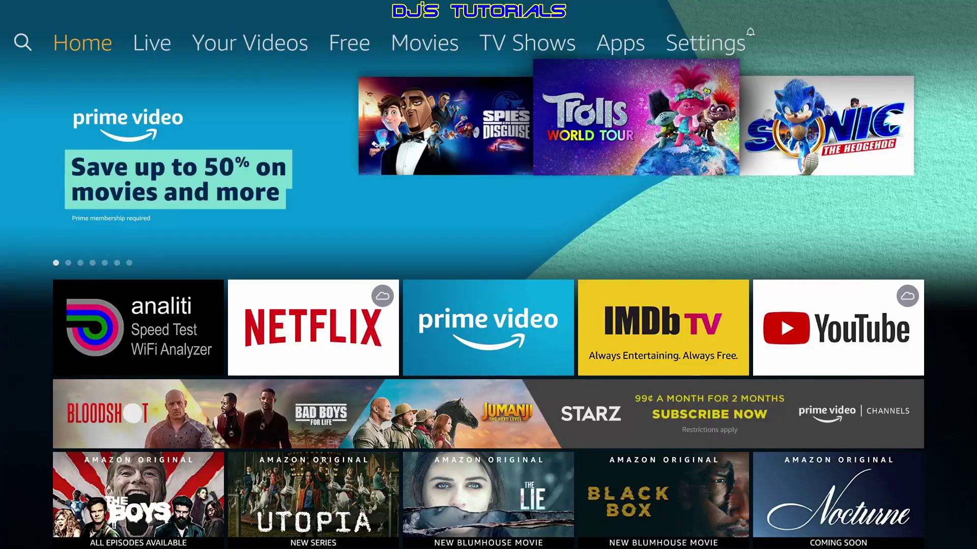
pyautogui.press('Right')
pyautogui.press('Right')
pyautogui.press('Right')
pyautogui.press('Right')
pyautogui.press('Right')
pyautogui.press('Right')
pyautogui.press('Right')
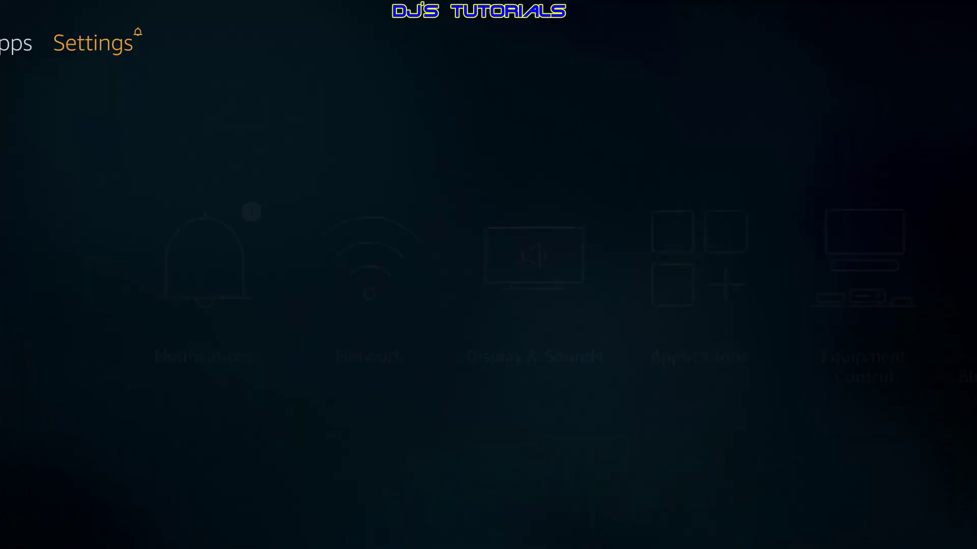
pyautogui.press('Down')
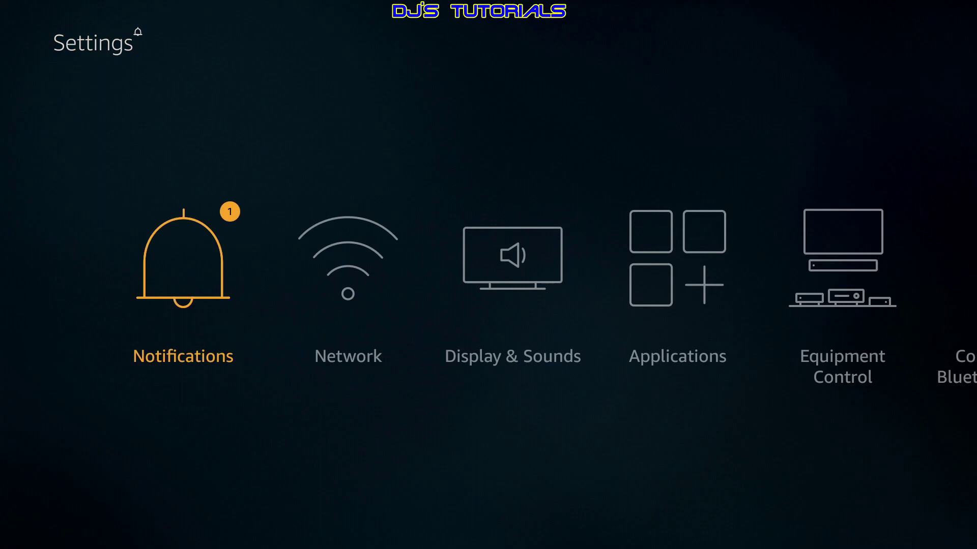
pyautogui.press('Right')
pyautogui.press('Right')
pyautogui.press('Right')
pyautogui.press('Right')
pyautogui.press('Right')
pyautogui.press('Right')
pyautogui.press('Right')
pyautogui.press('Right')
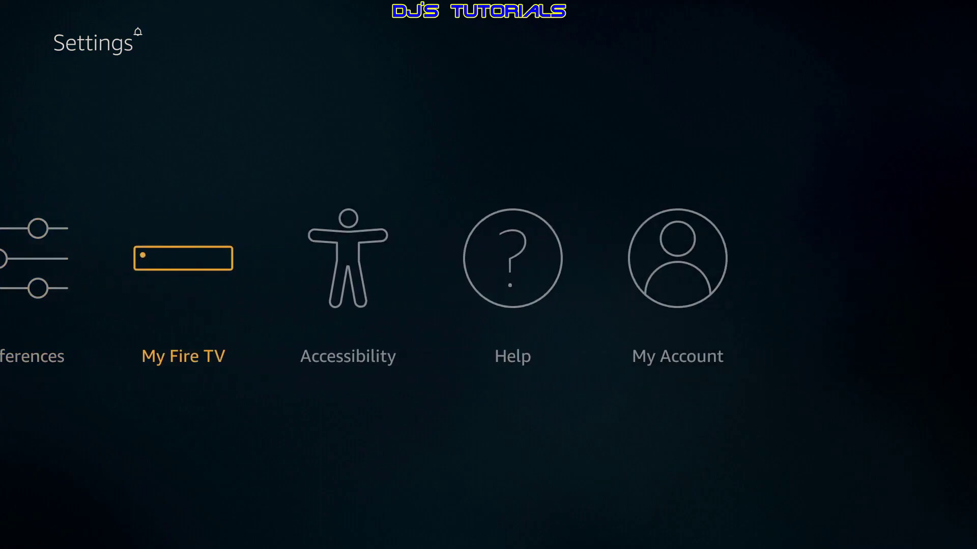
pyautogui.press('Return')
# Format the USB drive to Internal Storage, leaving 60.22 GB of 60.28 GB available.
pyautogui.press('Down')
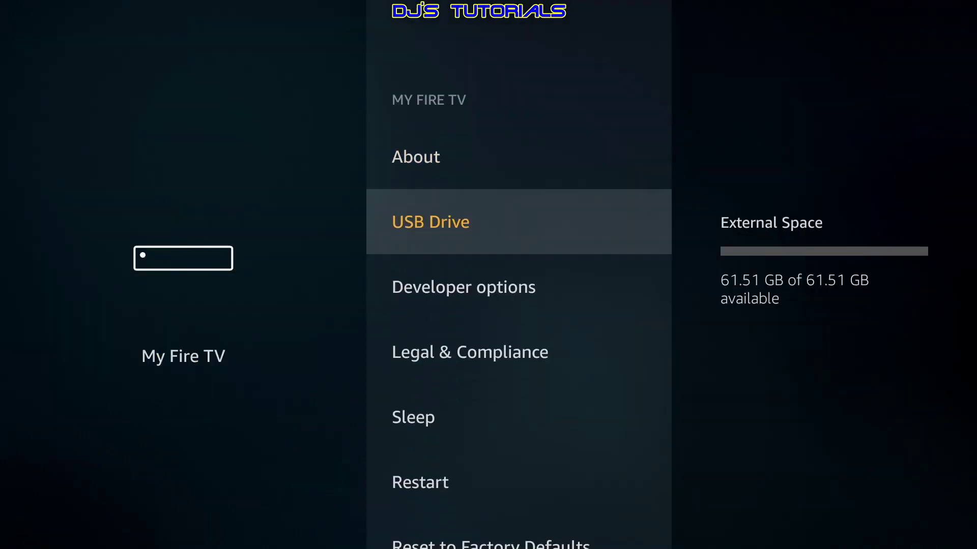
pyautogui.press('Return')
pyautogui.press('Down')
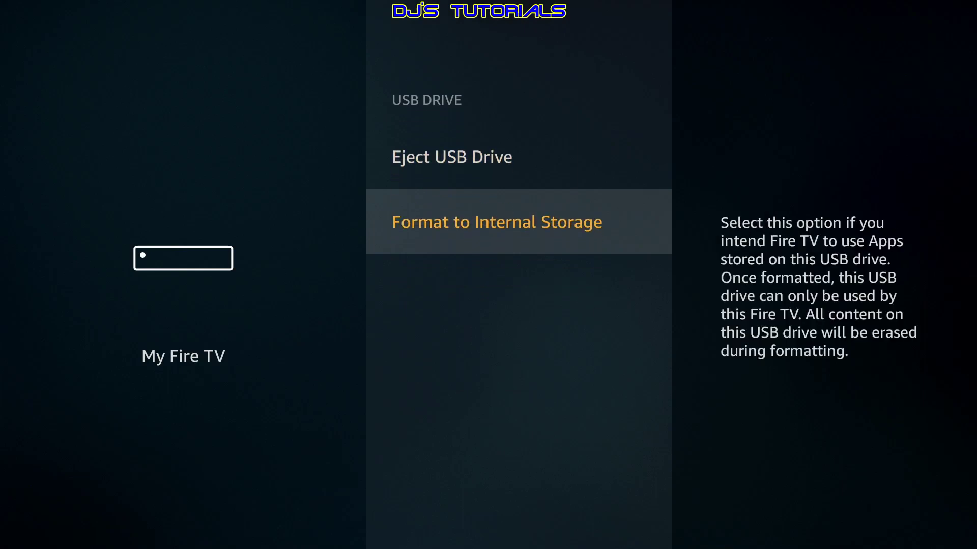
pyautogui.press('Return')
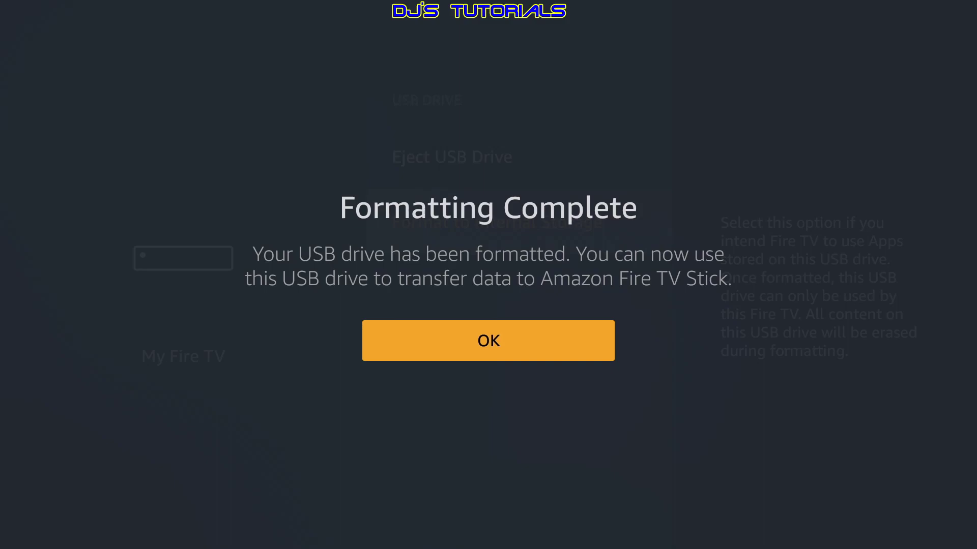
pyautogui.press('Return')
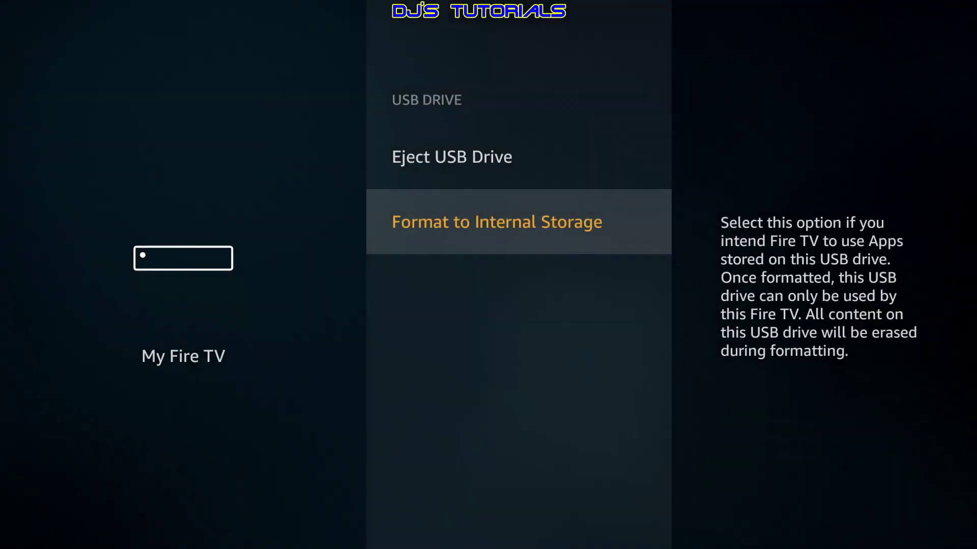
pyautogui.press('Up')
# Recheck the USB Drive options, then open Applications > Manage Installed Applications.
pyautogui.press('Escape')
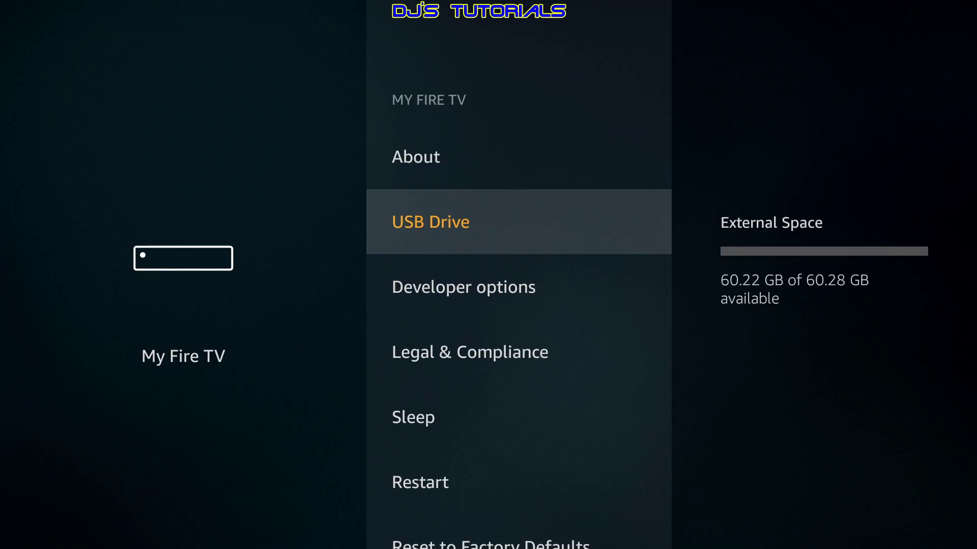
pyautogui.press('Return')
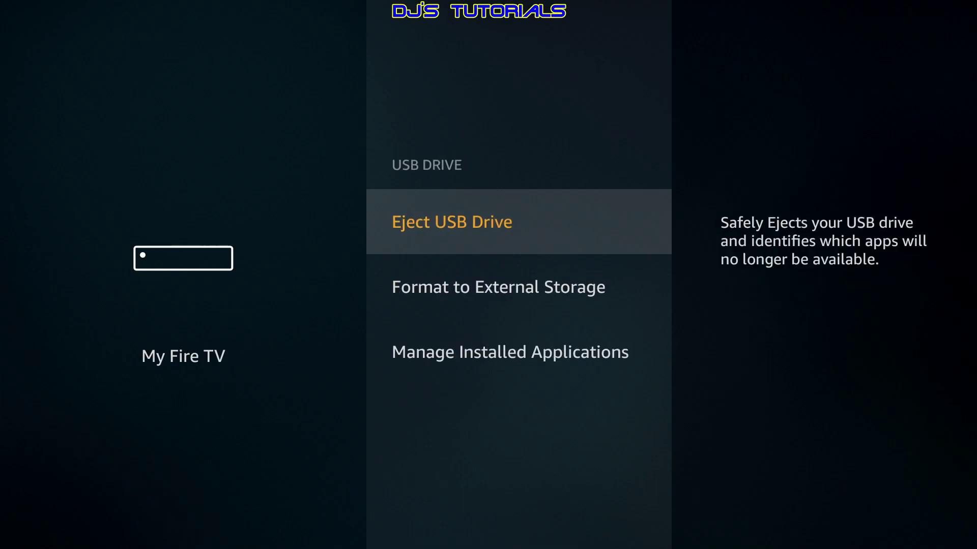
pyautogui.press('Escape')
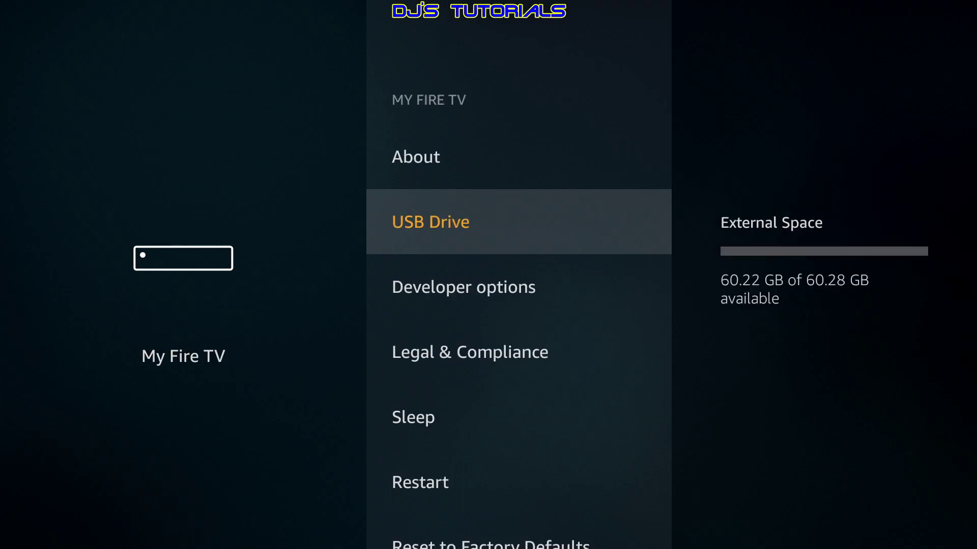
pyautogui.press('Escape')
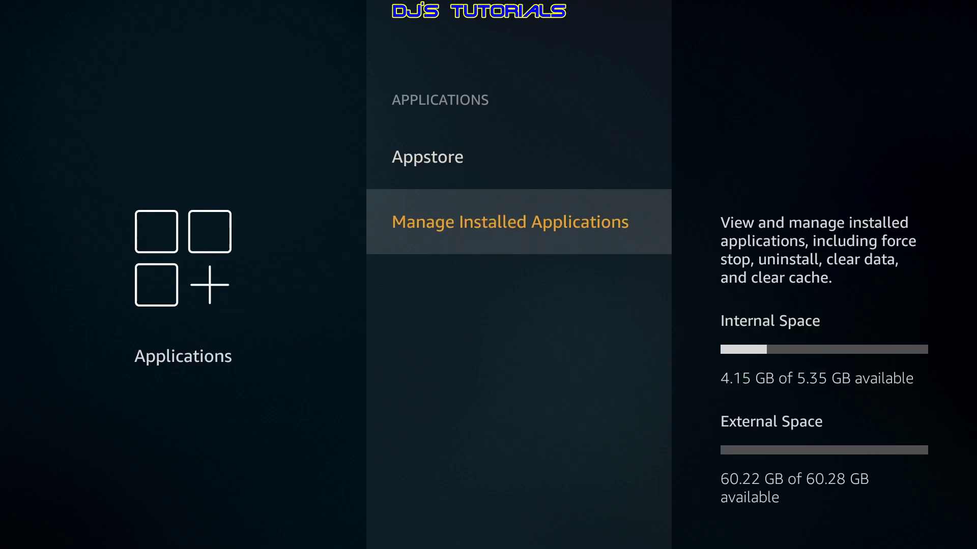
pyautogui.press('Return')
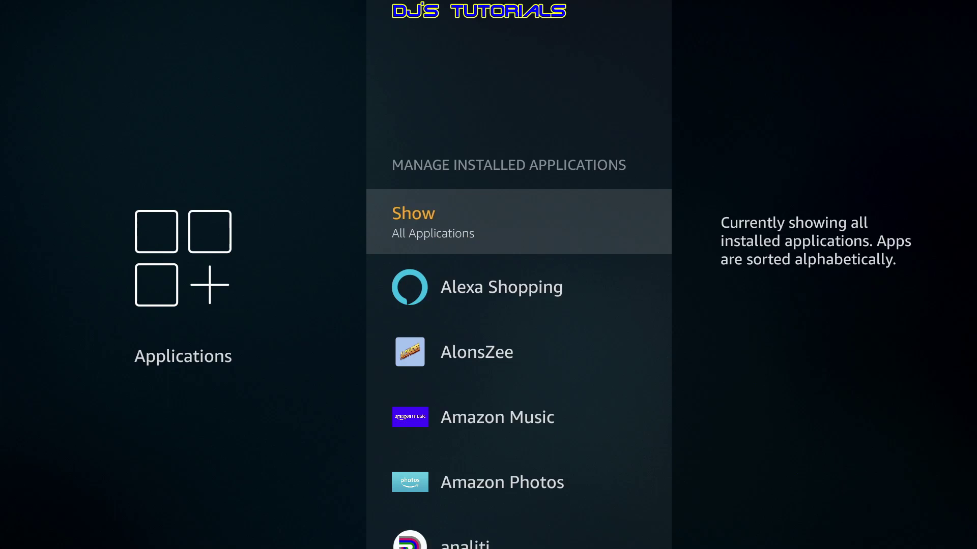
# Uninstall AlonsZee from the installed apps list and back out to the main settings row.
pyautogui.press('Down')
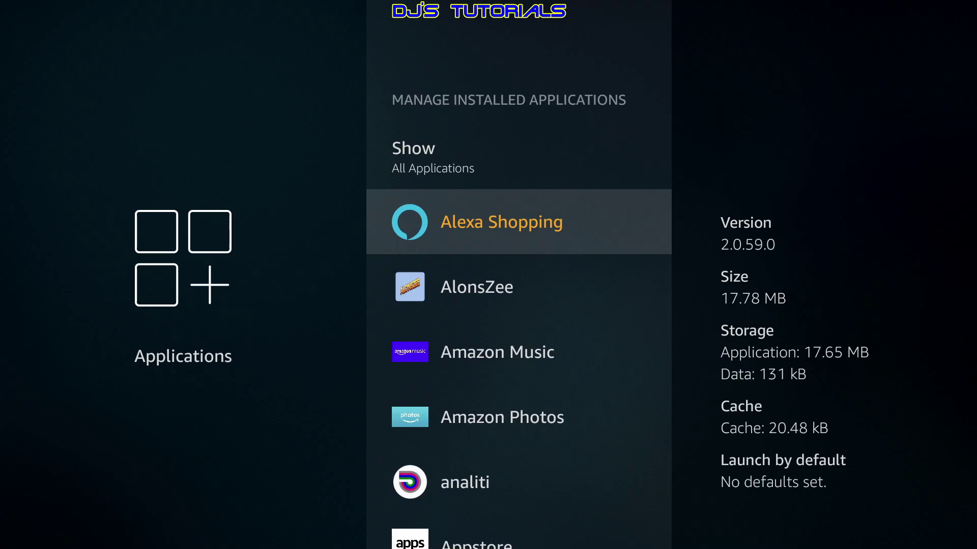
pyautogui.press('Down')
pyautogui.press('Return')
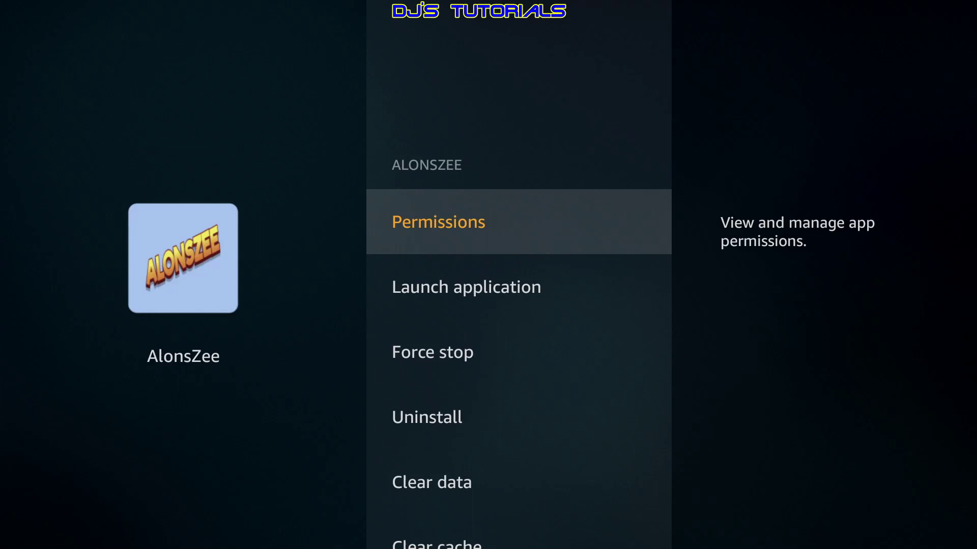
pyautogui.press('Down')
pyautogui.press('Down')
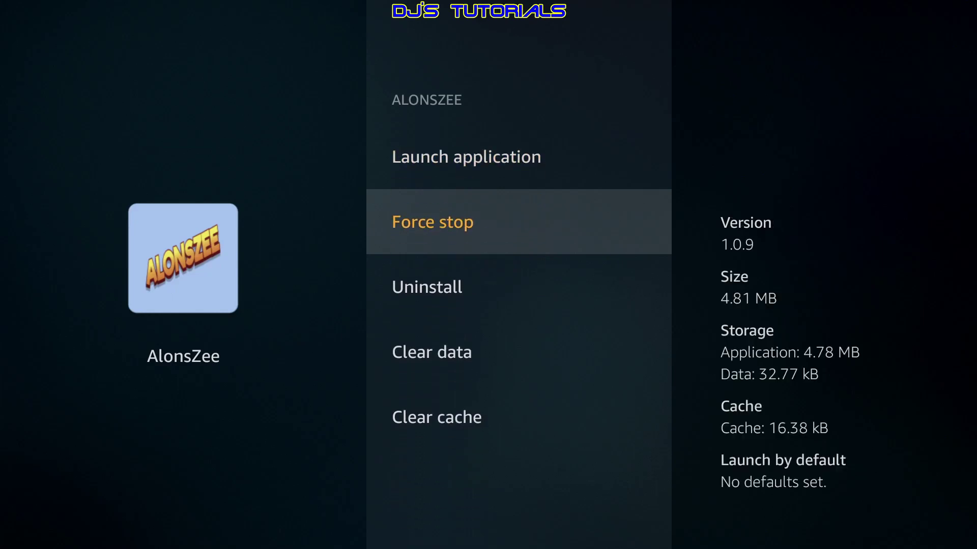
pyautogui.press('Down')
pyautogui.press('Return')
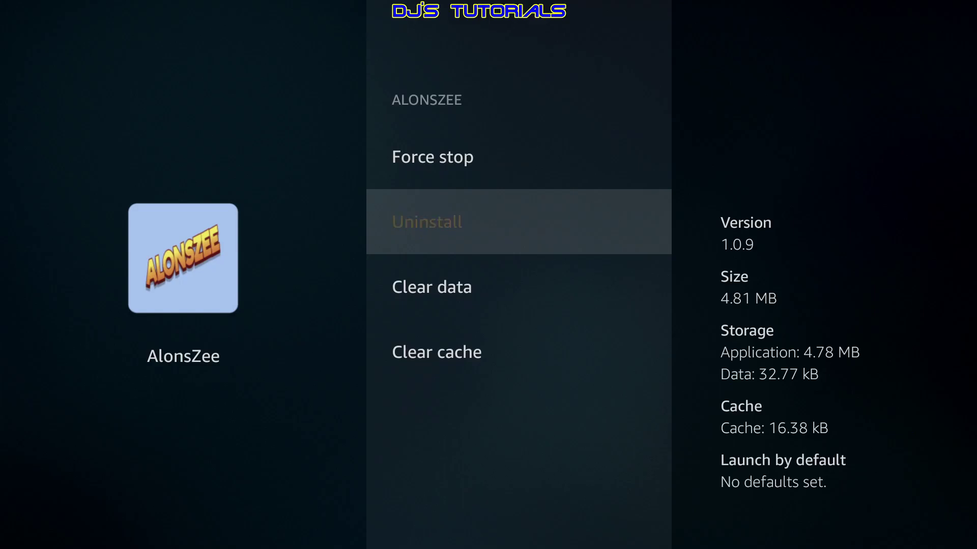
pyautogui.press('Return')
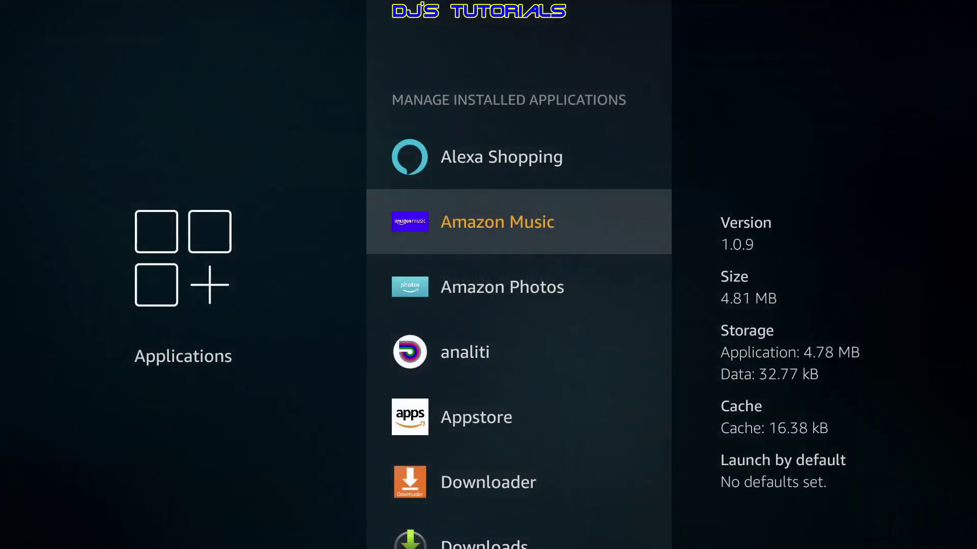
pyautogui.press('Escape')
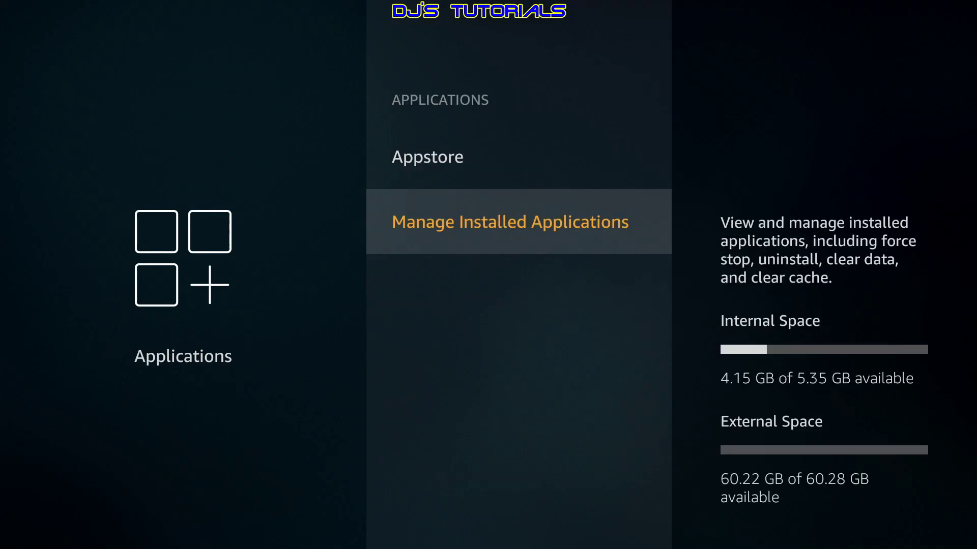
pyautogui.press('Escape')
# Launch Downloader from the full apps and channels grid.
pyautogui.press('Home')
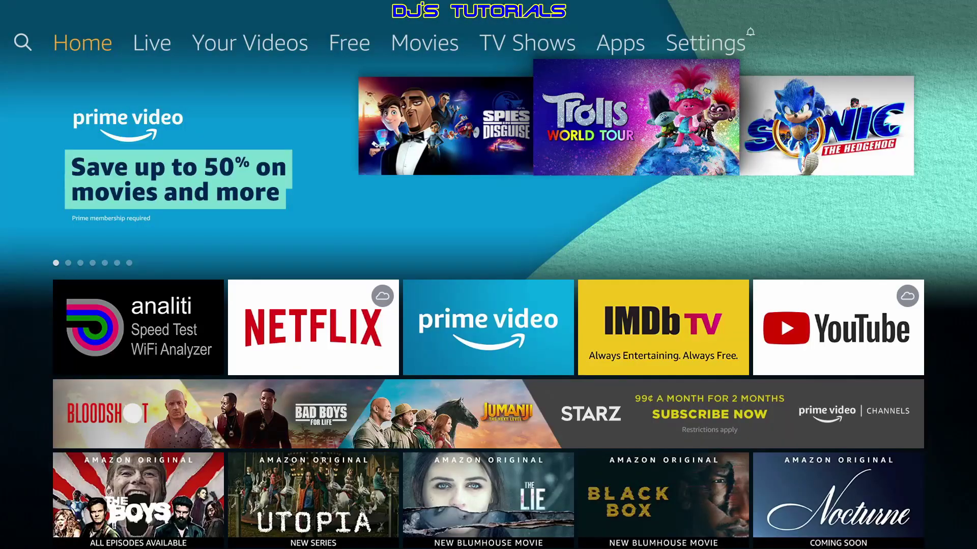
pyautogui.press('Down')
pyautogui.press('Down')
pyautogui.press('Left')
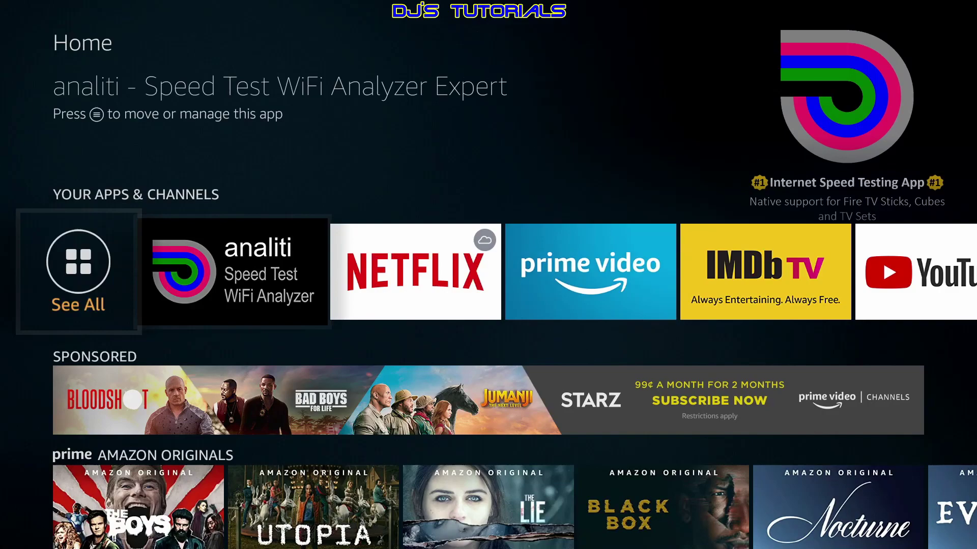
pyautogui.press('Return')
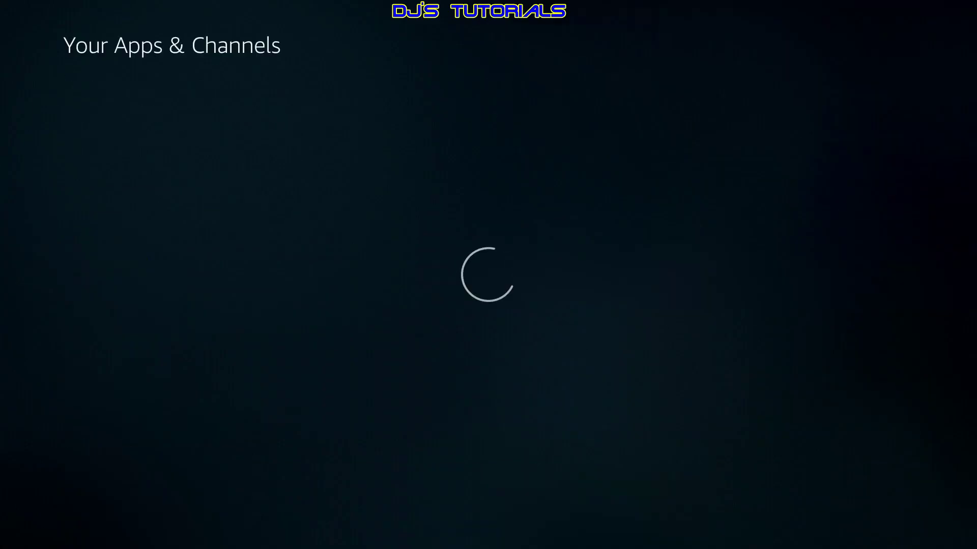
pyautogui.press('Up')
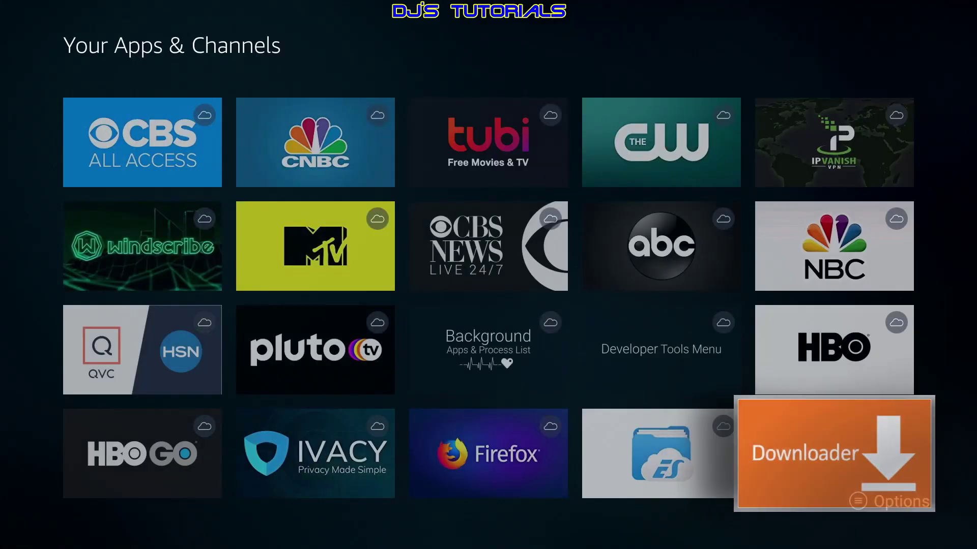
pyautogui.press('Return')
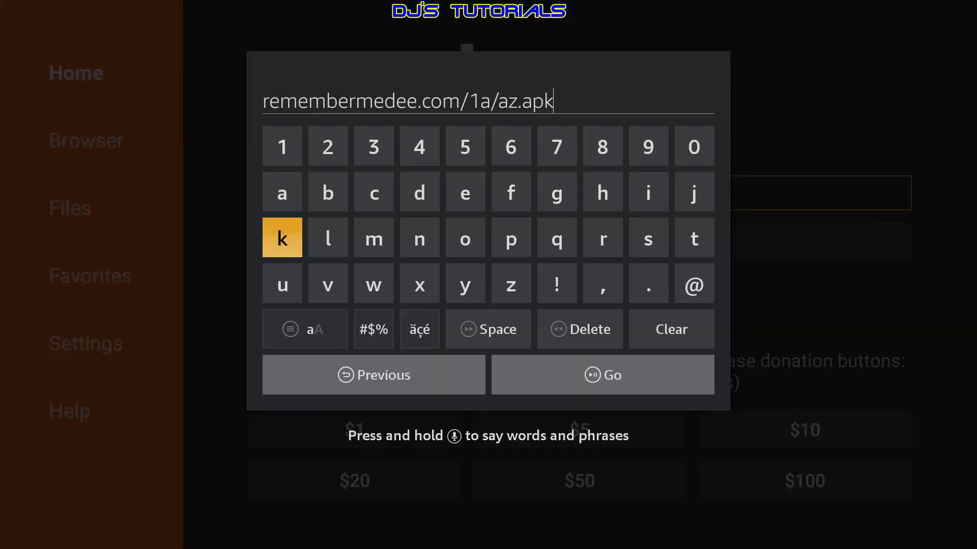
# Download az.apk from remembermedee.com/1a/az.apk and install AlonsZee.
pyautogui.press('Down')
pyautogui.press('Down')
pyautogui.press('Down')
pyautogui.press('Right')
pyautogui.press('Return')
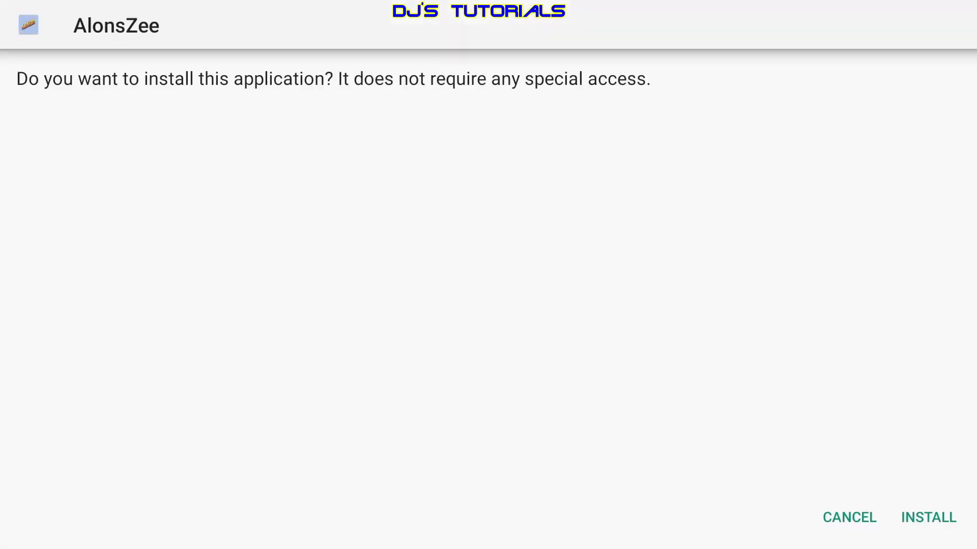
pyautogui.press('Right')
pyautogui.press('Return')
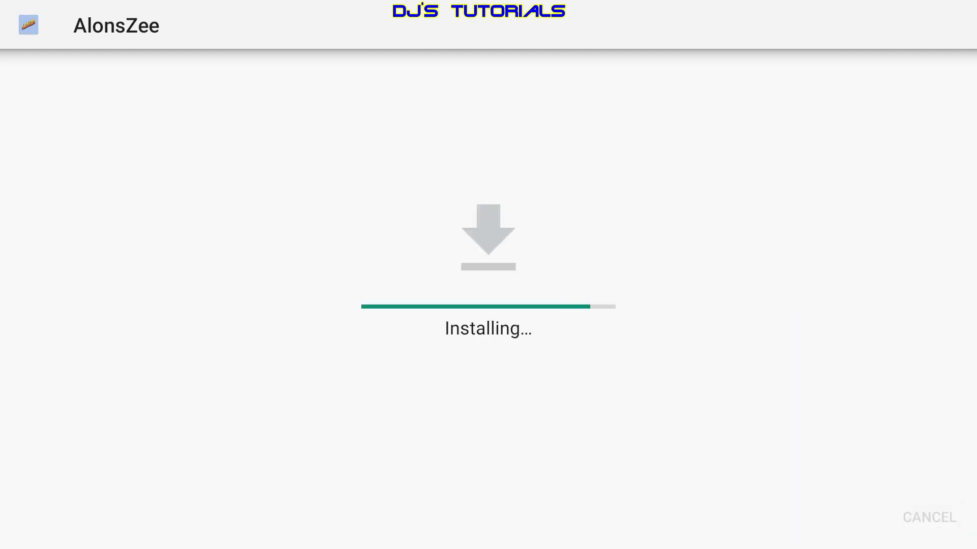
pyautogui.press('Return')
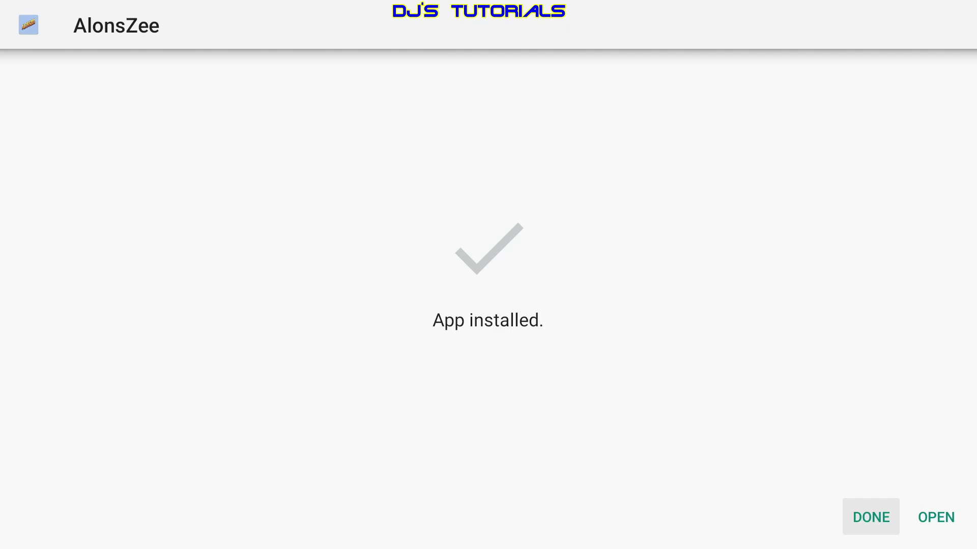
# Delete the downloaded az.apk installer file in Downloader.
pyautogui.press('Right')
pyautogui.press('Return')
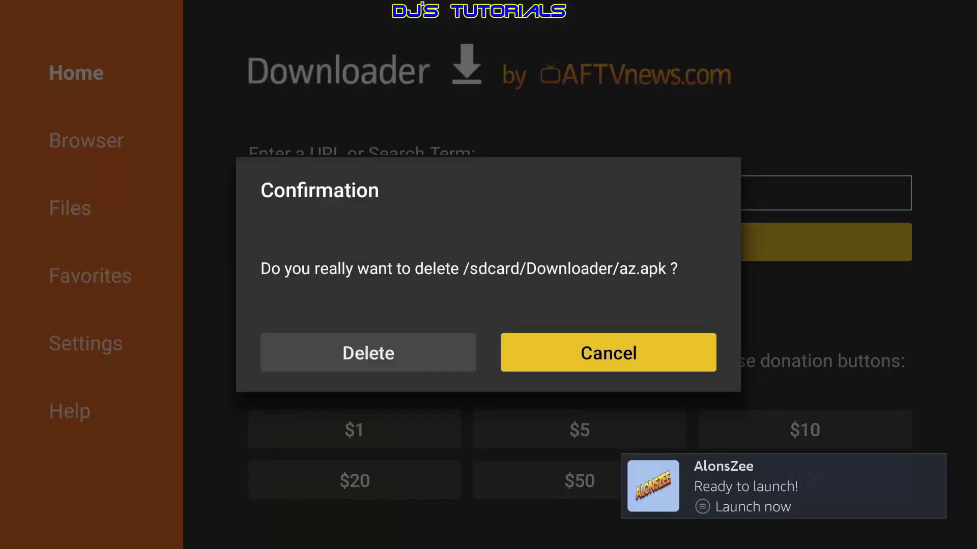
pyautogui.press('Left')
pyautogui.press('Return')
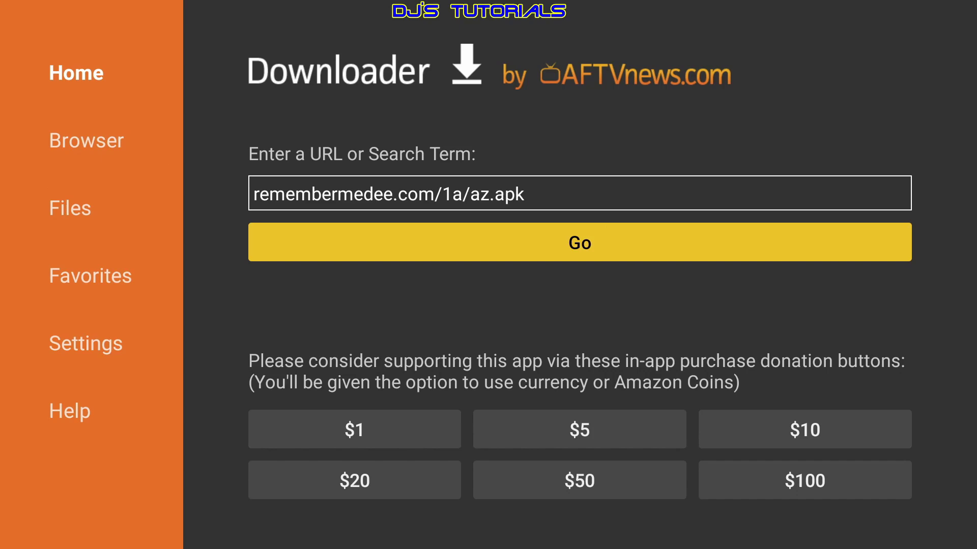
# Exit Downloader and open the Applications settings.
pyautogui.press('Escape')
pyautogui.press('Escape')
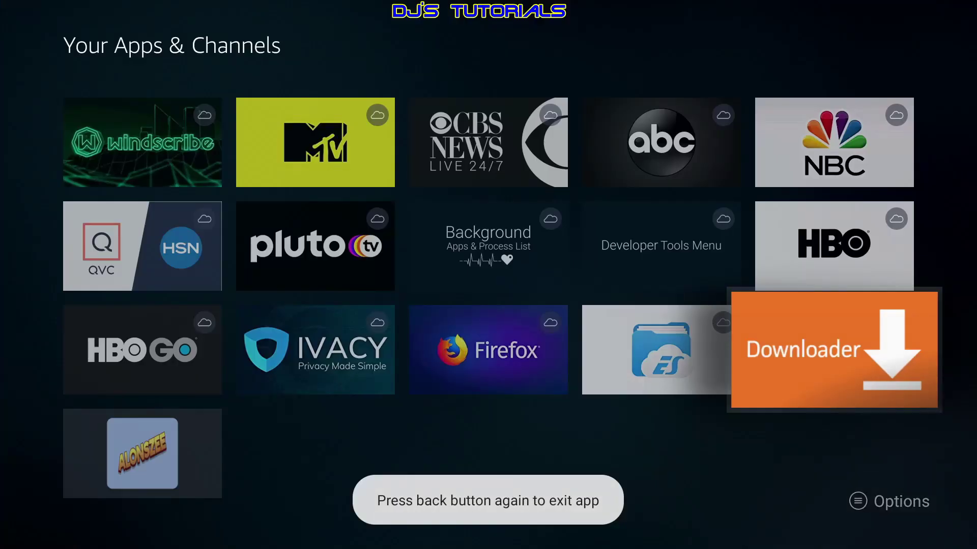
pyautogui.press('Escape')
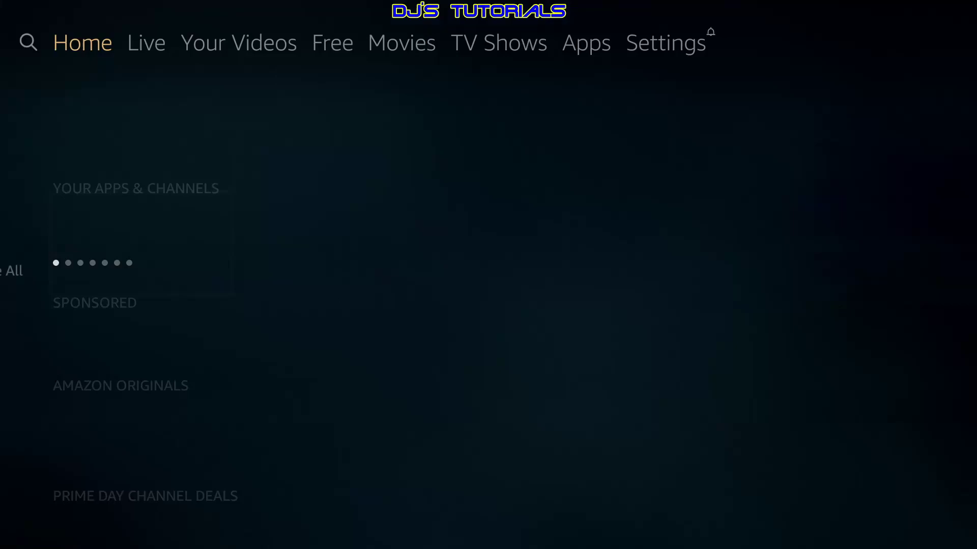
pyautogui.press('Right')
pyautogui.press('Right')
pyautogui.press('Right')
pyautogui.press('Right')
pyautogui.press('Right')
pyautogui.press('Right')
pyautogui.press('Right')
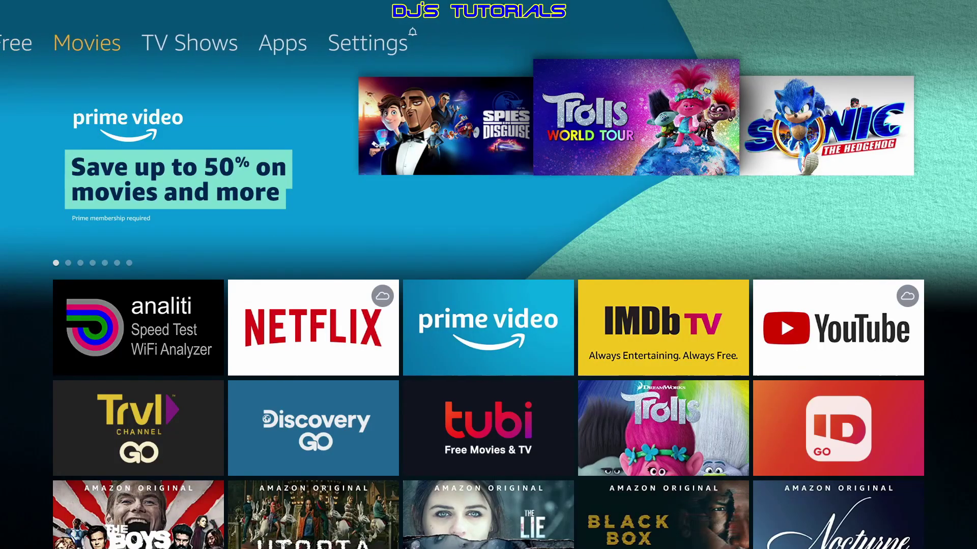
pyautogui.press('Down')
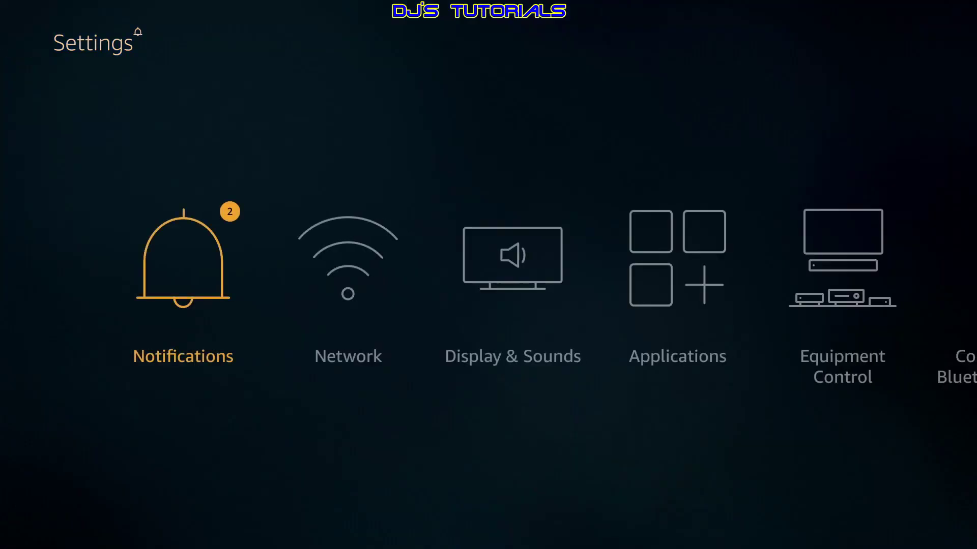
pyautogui.press('Right')
pyautogui.press('Right')
pyautogui.press('Right')
pyautogui.press('Return')
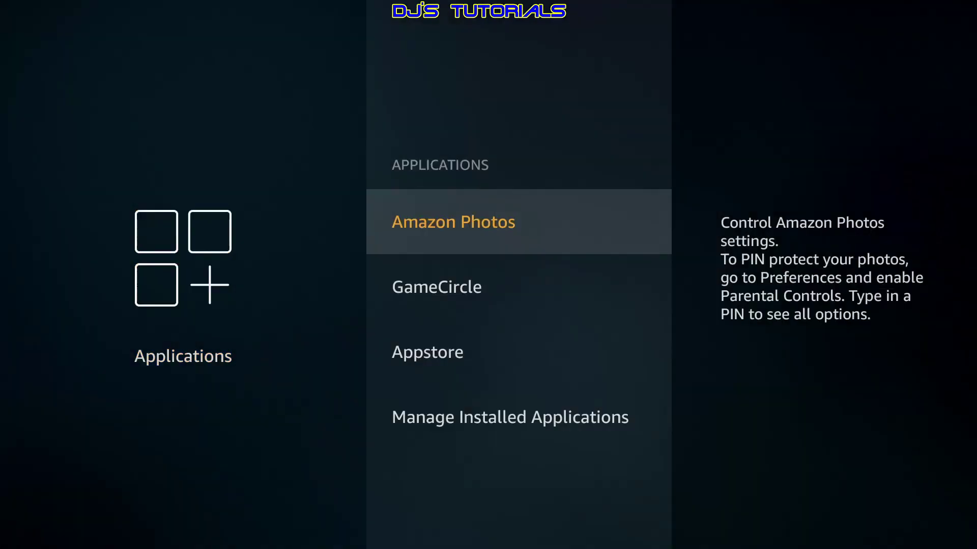
# Open AlonsZee's details in Manage Installed Applications, showing version 1.0.9 and 4.78 MB.
pyautogui.press('Down')
pyautogui.press('Down')
pyautogui.press('Down')
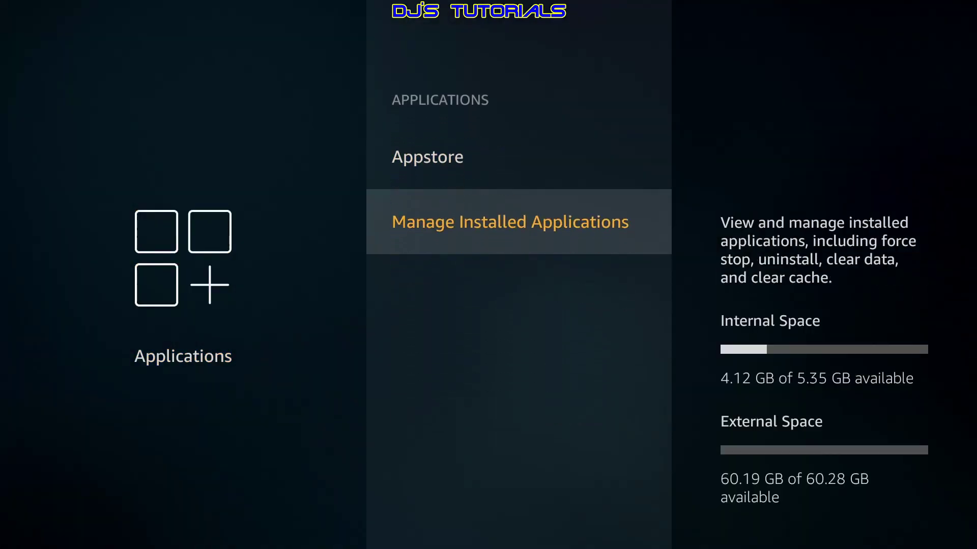
pyautogui.press('Return')
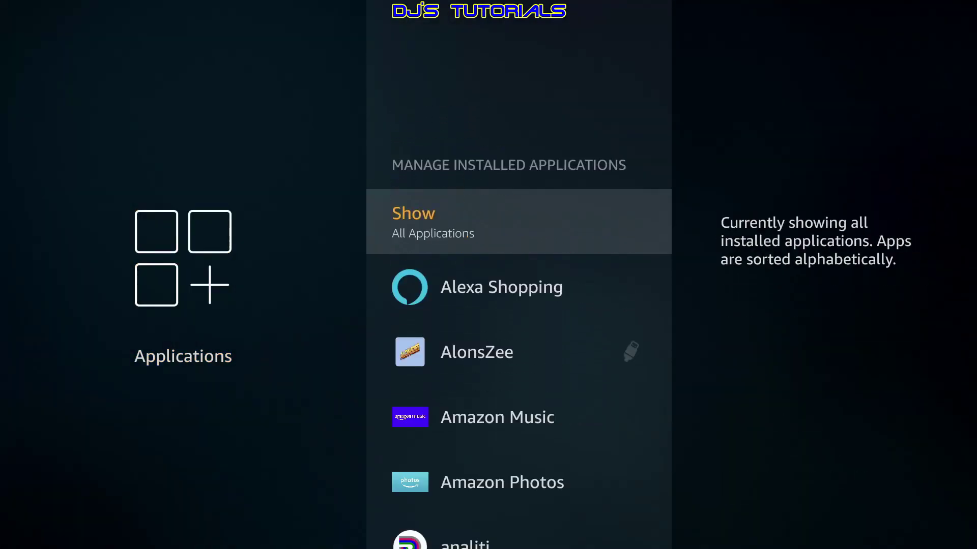
pyautogui.press('Down')
pyautogui.press('Down')
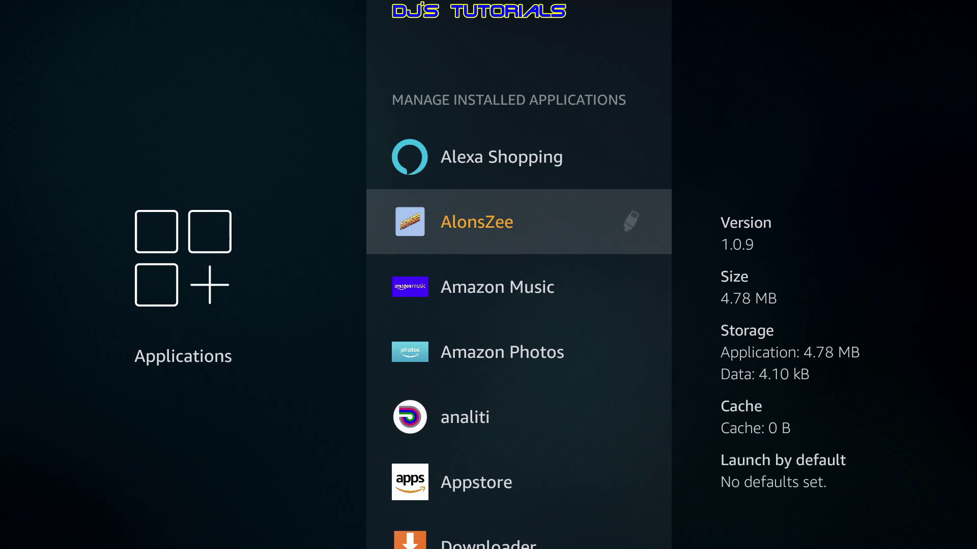
pyautogui.press('Return')
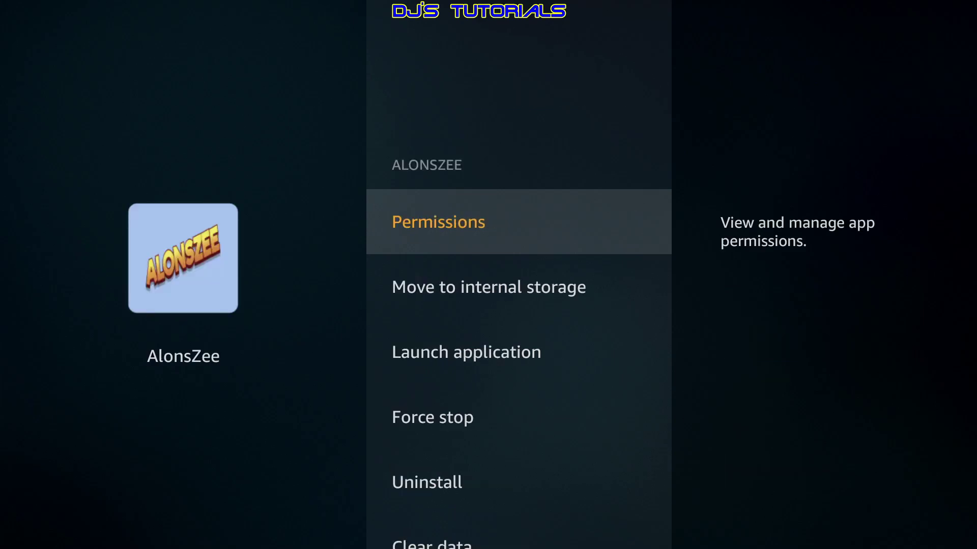
pyautogui.press('Down')
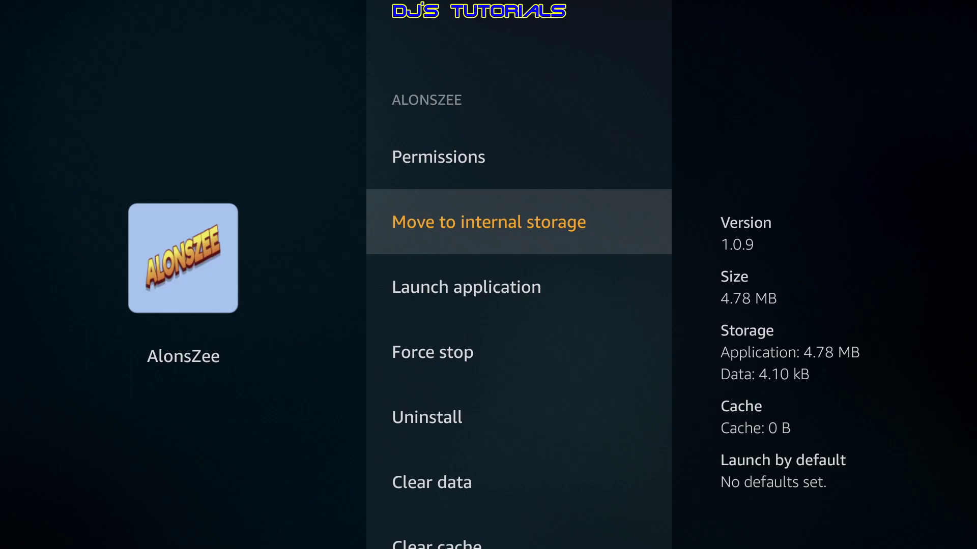
# Move the Filelinked app to USB storage and return to the installed apps list.
pyautogui.press('Escape')
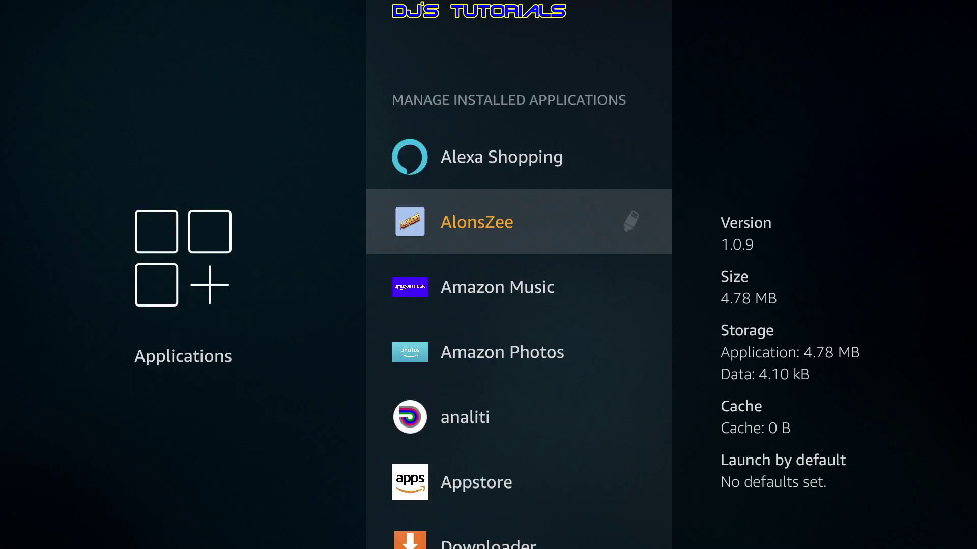
pyautogui.press('Down')
pyautogui.press('Down')
pyautogui.press('Down')
pyautogui.press('Down')
pyautogui.press('Down')
pyautogui.press('Down')
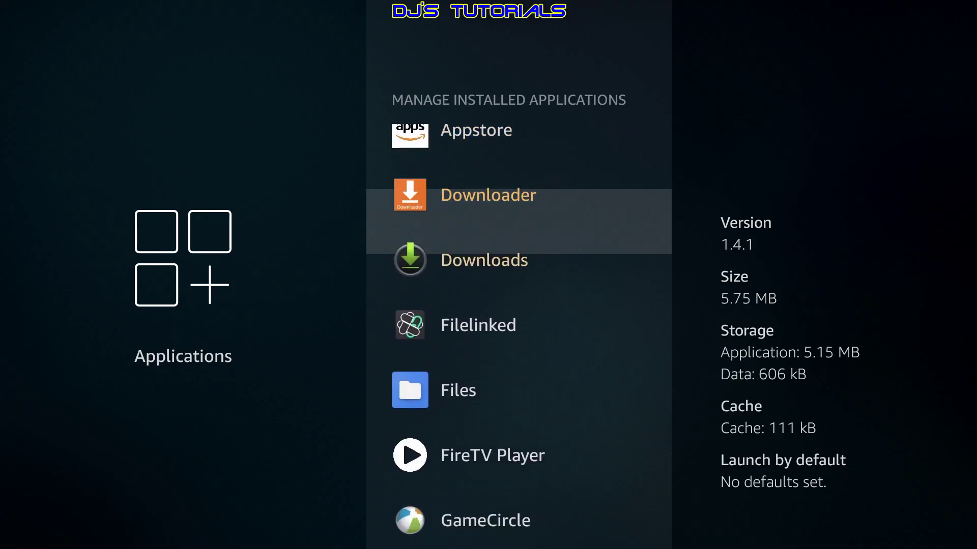
pyautogui.press('Down')
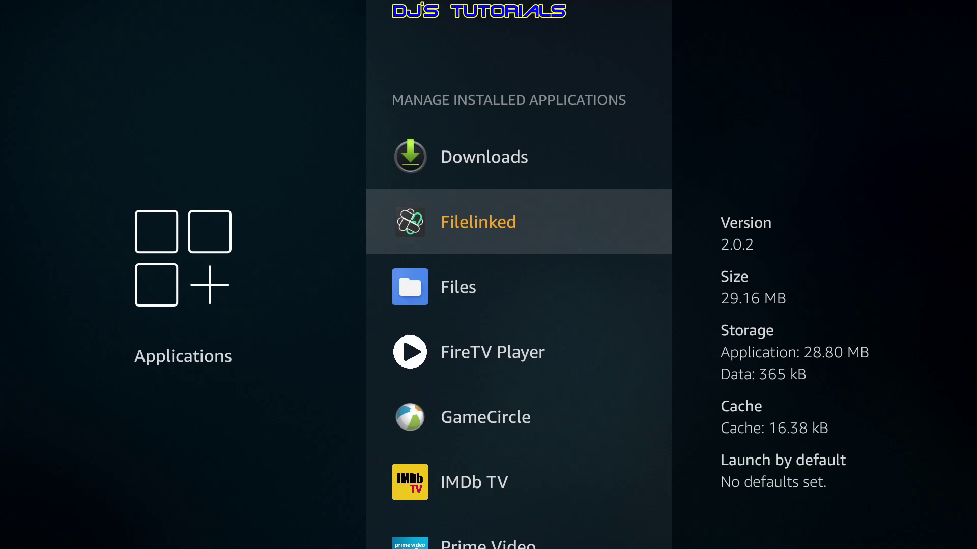
pyautogui.press('Return')
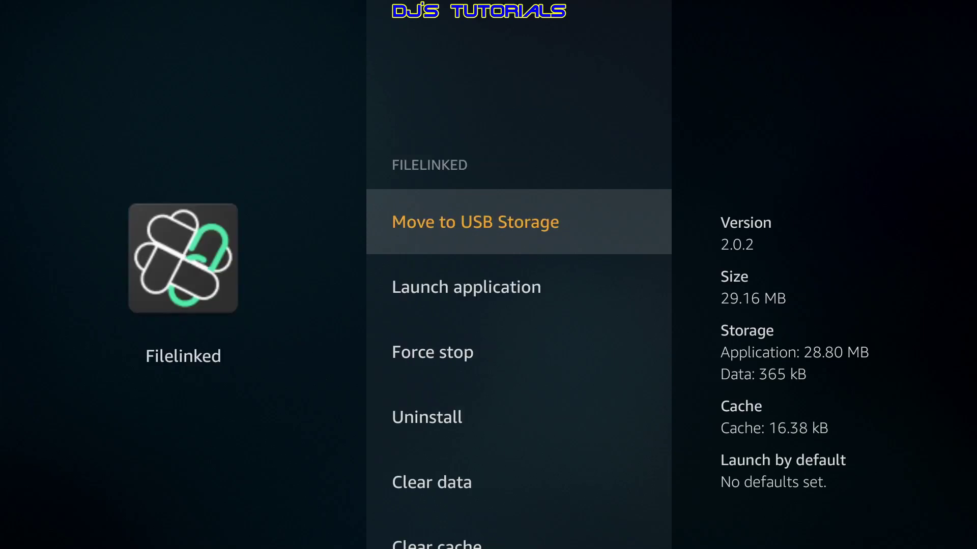
pyautogui.press('Return')
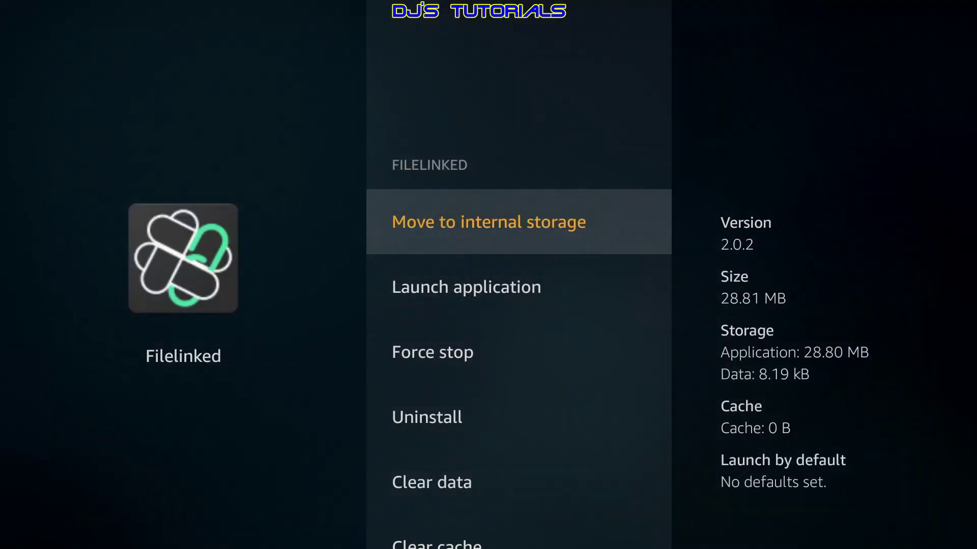
pyautogui.press('Escape')
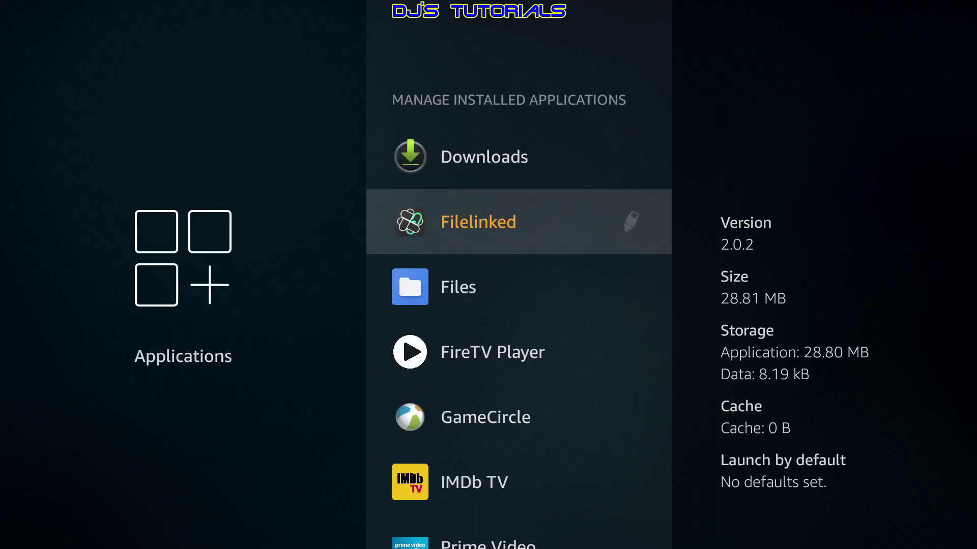
# Move the Sling TV app to USB storage.
pyautogui.press('Down')
pyautogui.press('Down')
pyautogui.press('Down')
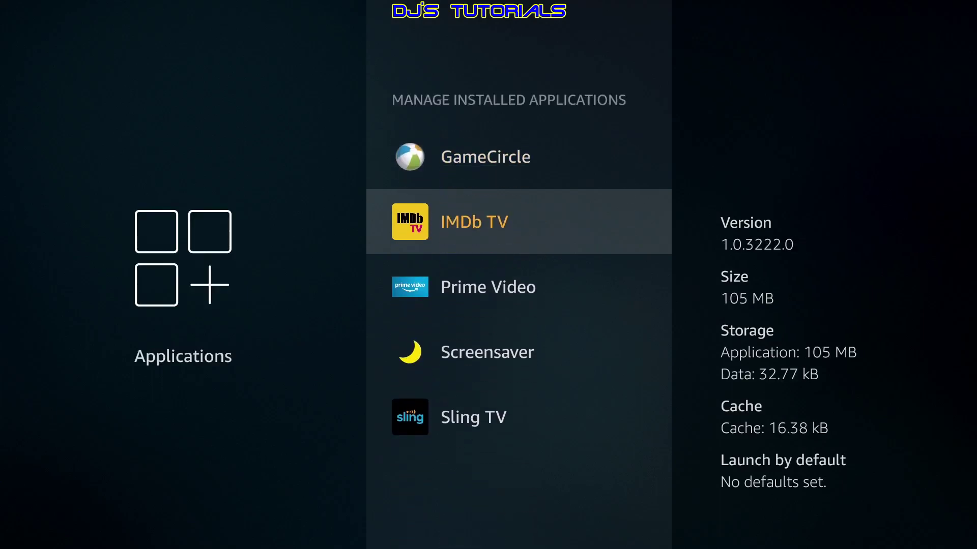
pyautogui.press('Down')
pyautogui.press('Down')
pyautogui.press('Down')
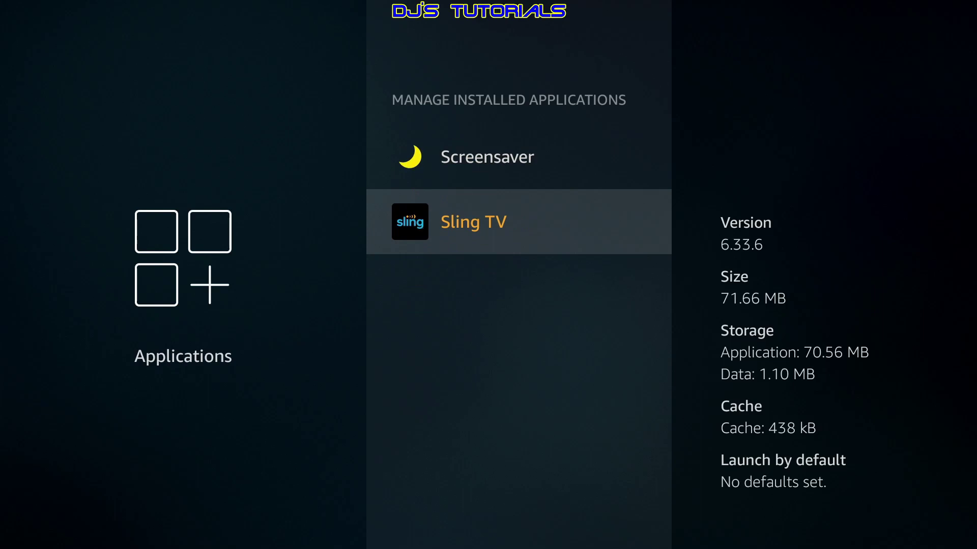
pyautogui.press('Return')
pyautogui.press('Down')
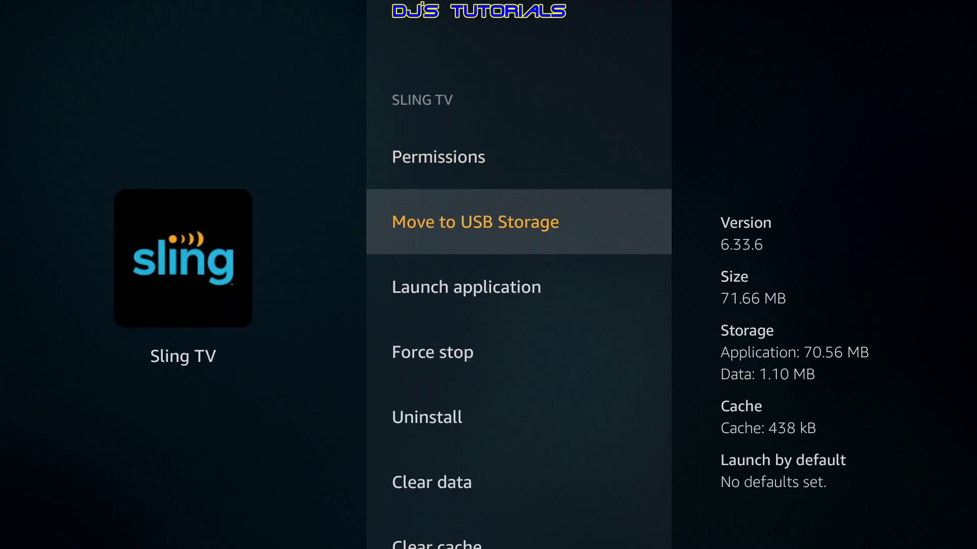
pyautogui.press('Return')
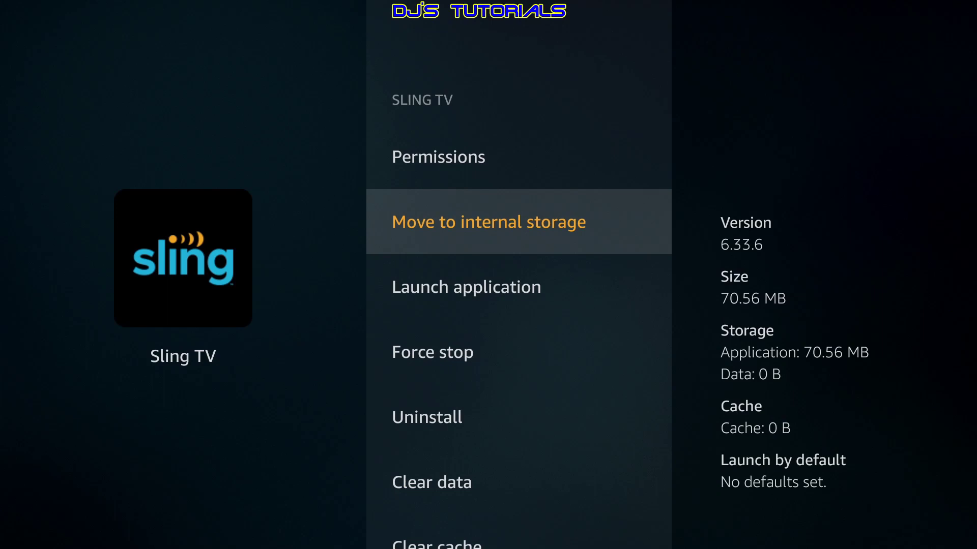
pyautogui.press('Escape')
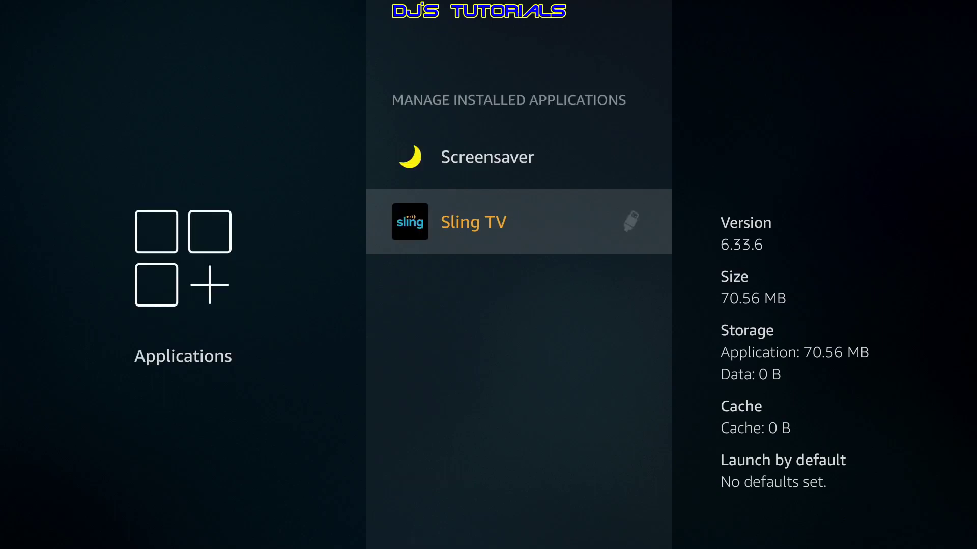